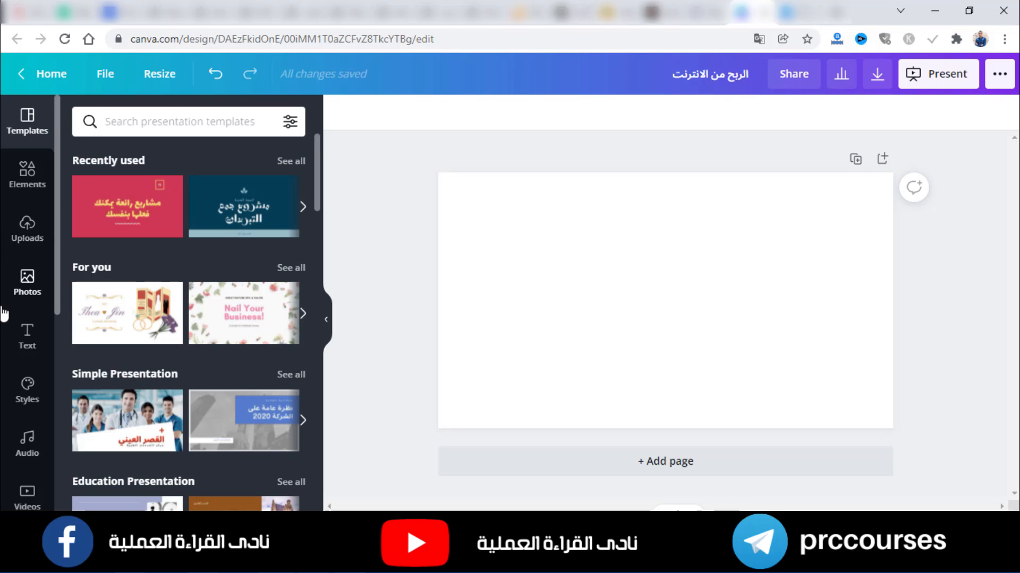
scroll(16, 366, "down", 2)
left_click(27, 422)
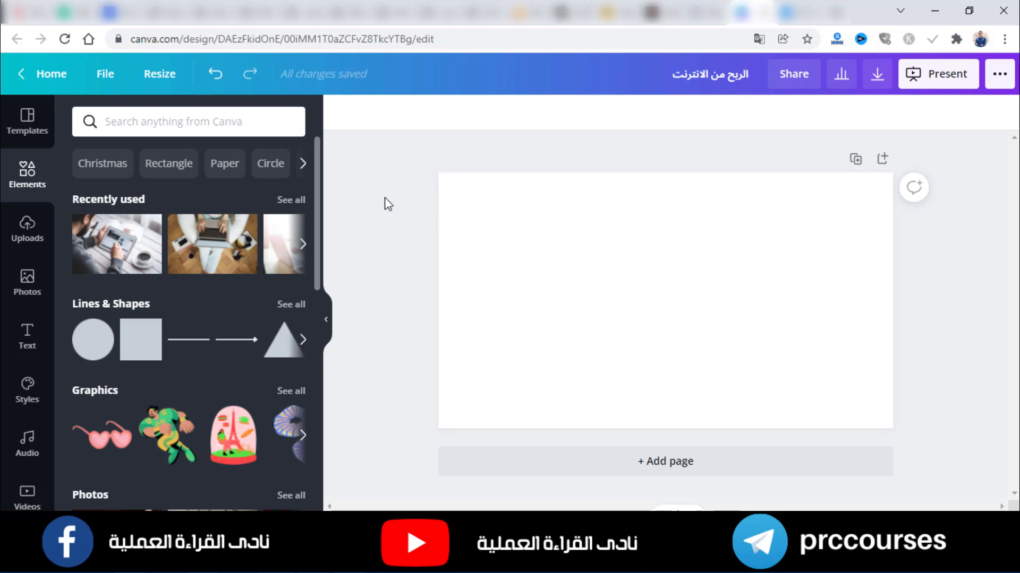
scroll(41, 130, "down", 3)
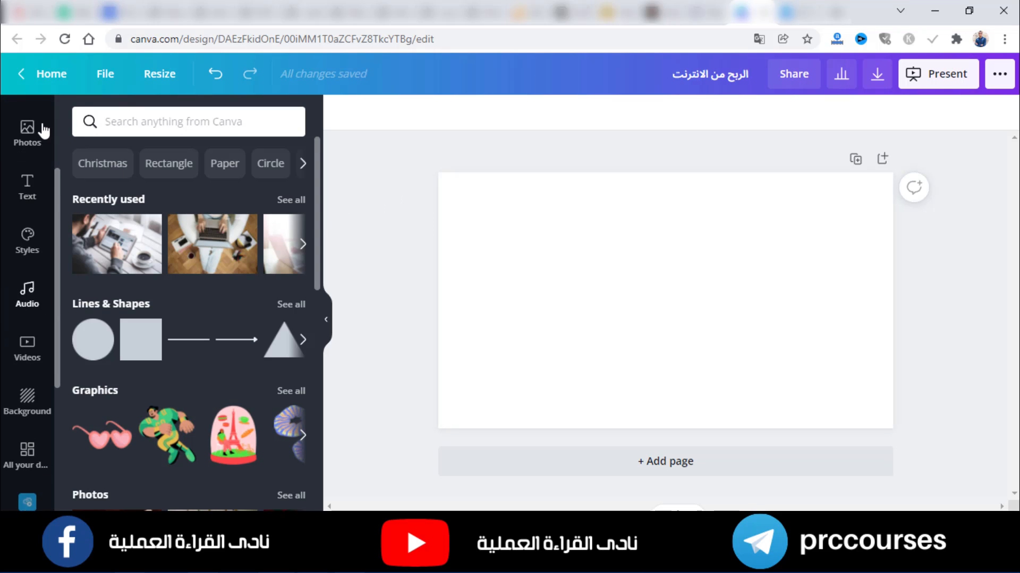
scroll(38, 152, "up", 3)
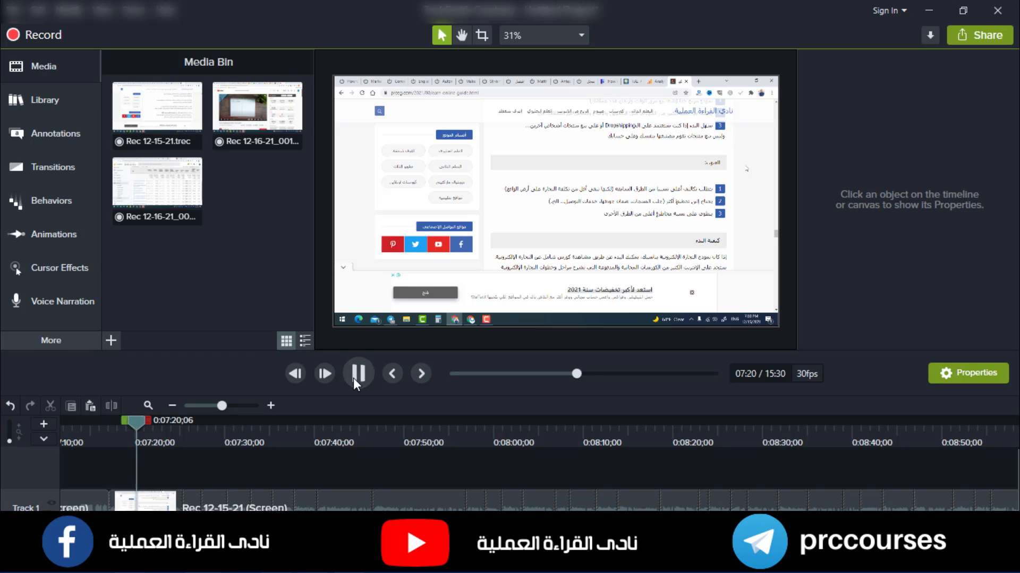
Switch to Camtasia and pause the preview playback at 07:20.
left_click(353, 378)
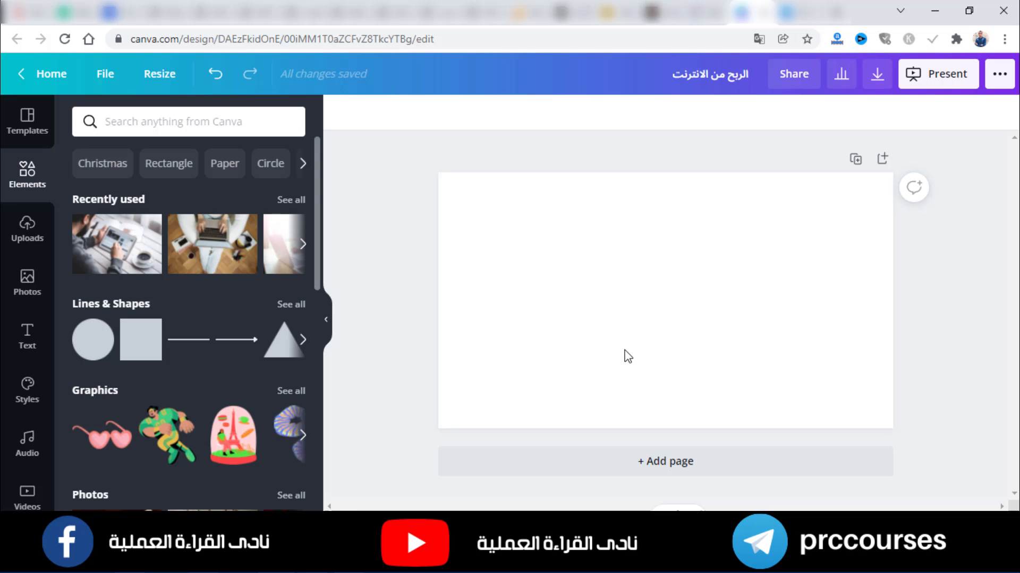
Set the blank page's background to the teal green from the Untitled Brand Kit palette.
left_click(445, 220)
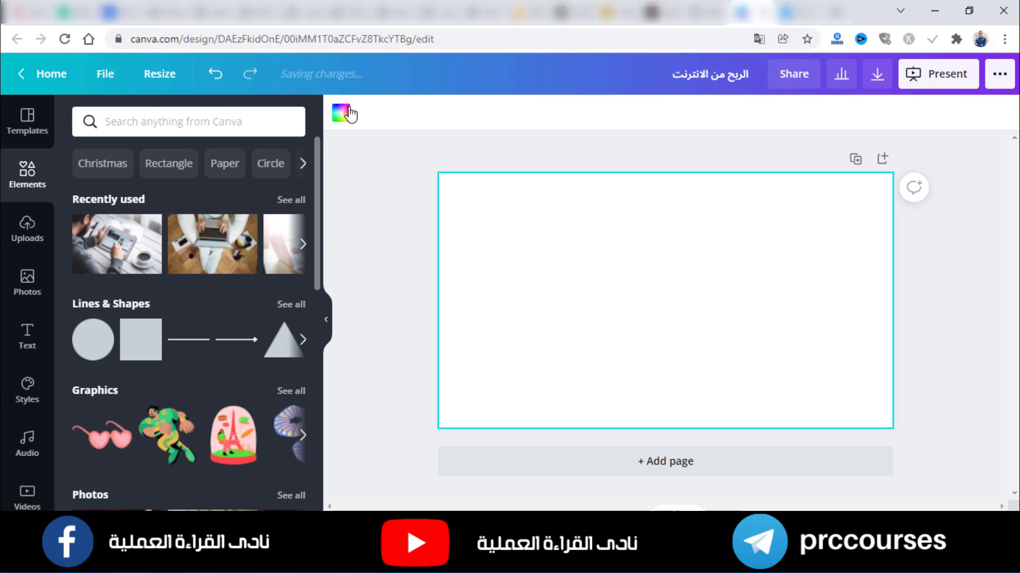
left_click(341, 112)
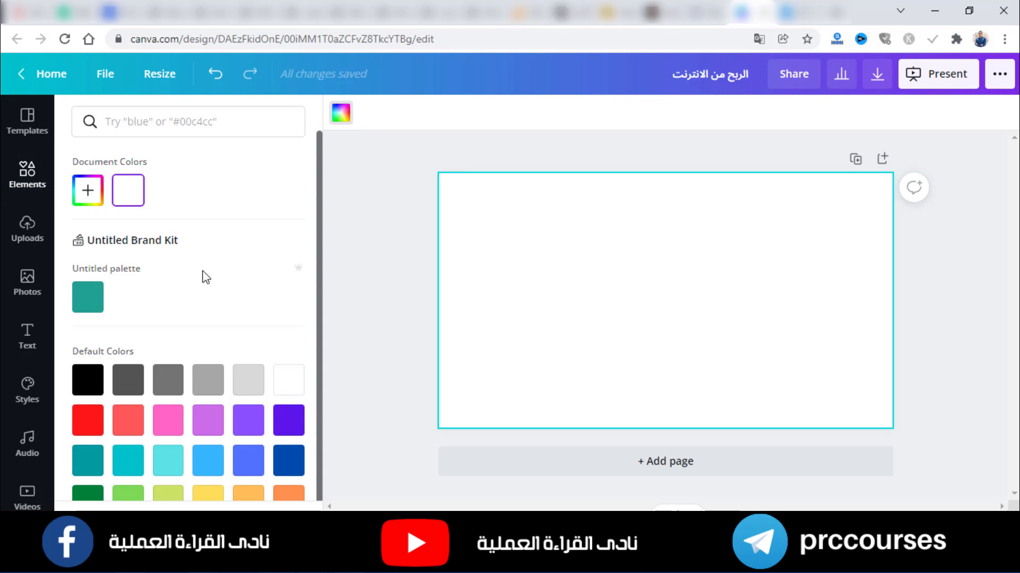
scroll(202, 271, "down", 1)
left_click(179, 430)
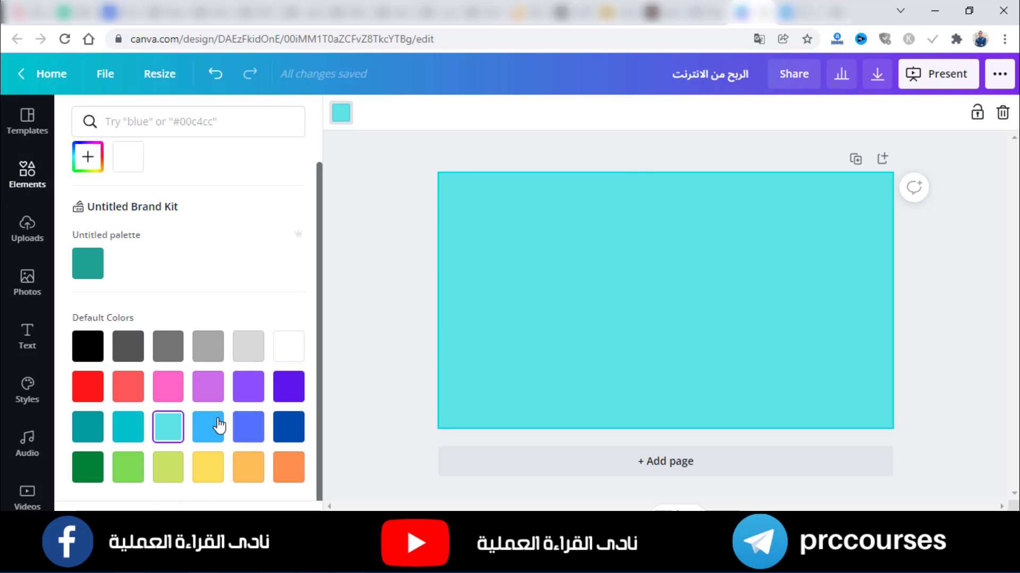
left_click(87, 263)
left_click(575, 230)
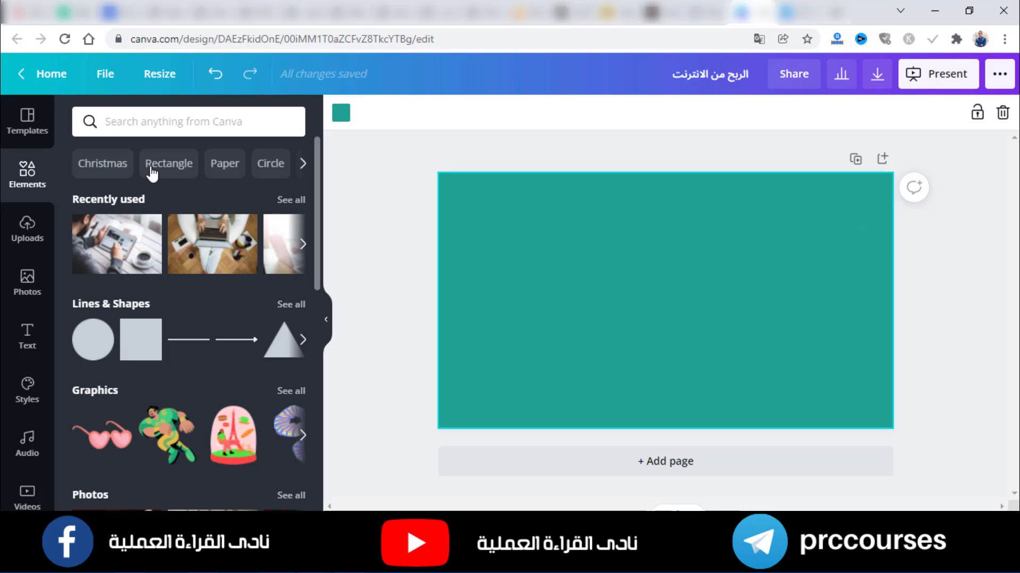
Add a heading reading "عيوب النموذج ده" in Air Strip Arabic, size 120, near the page's upper edge.
left_click(28, 337)
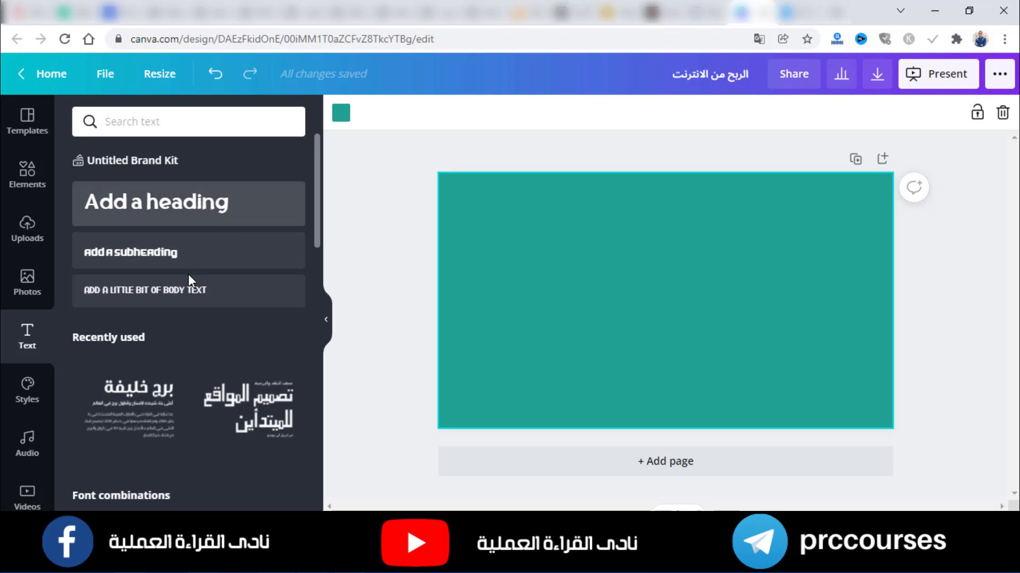
left_click(242, 214)
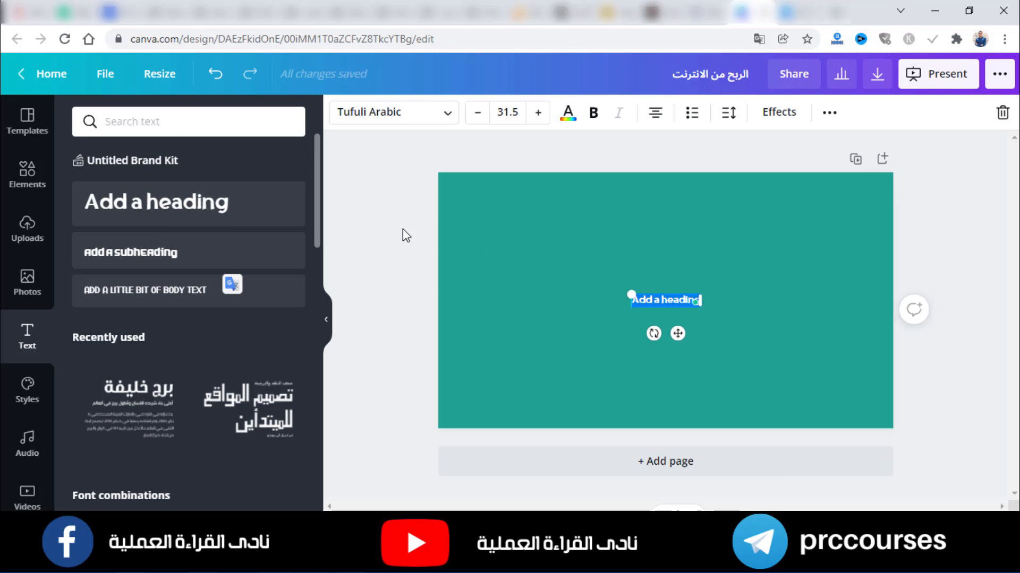
key("BackSpace")
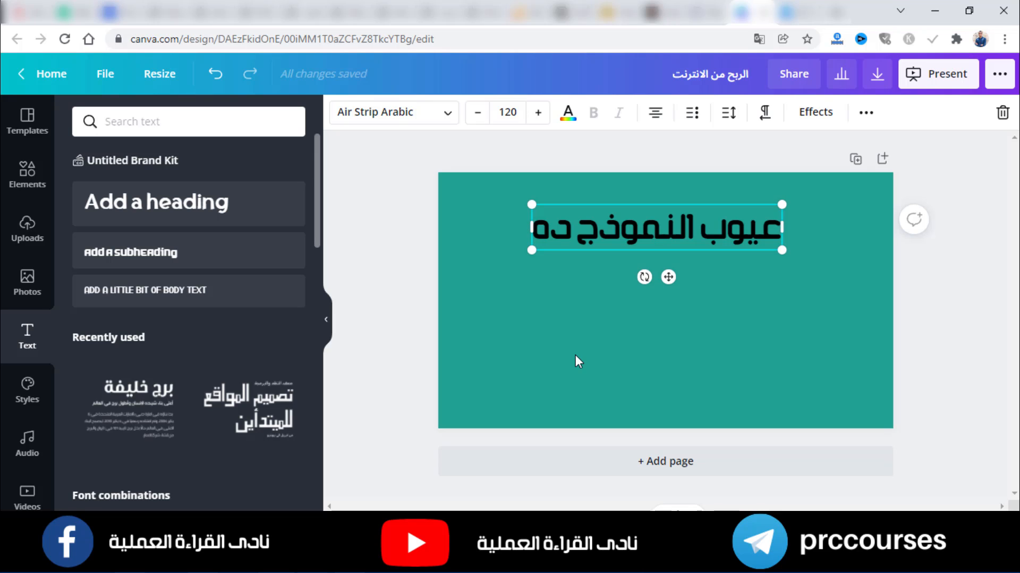
Duplicate the page and change the copy's heading to "مميزات النموذج ده".
left_click(853, 159)
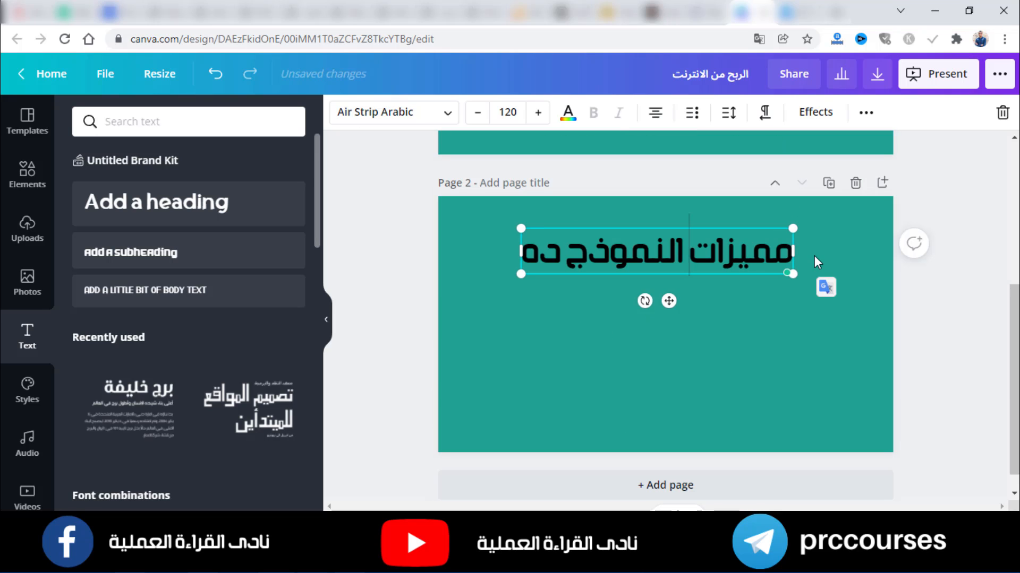
left_click(847, 245)
Add the HandMade text line "2. يحتاج تخطيط كبير" below the heading on page 1 and colour it light orange.
scroll(844, 292, "up", 3)
scroll(765, 281, "up", 2)
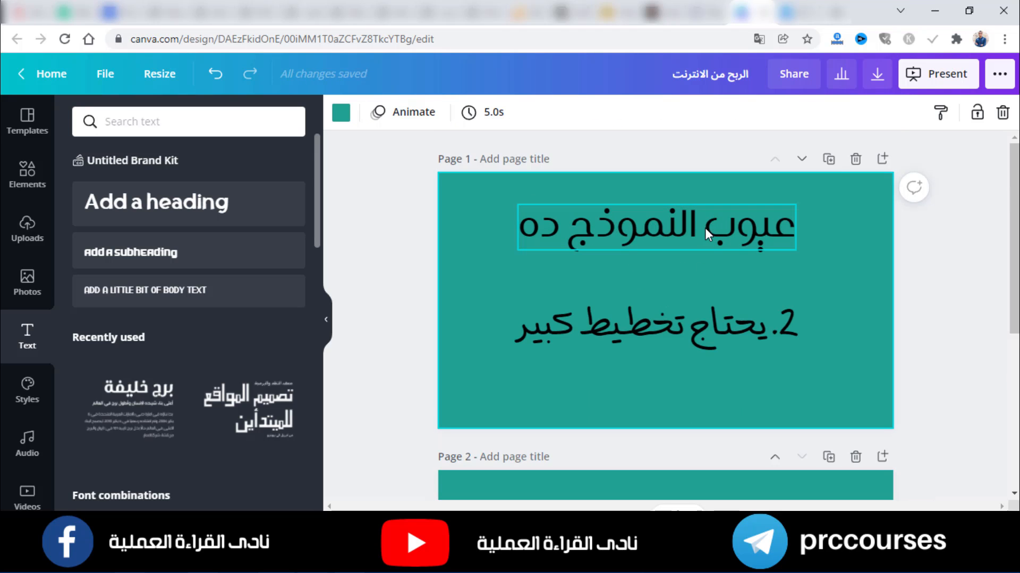
left_click(683, 315)
left_click(567, 112)
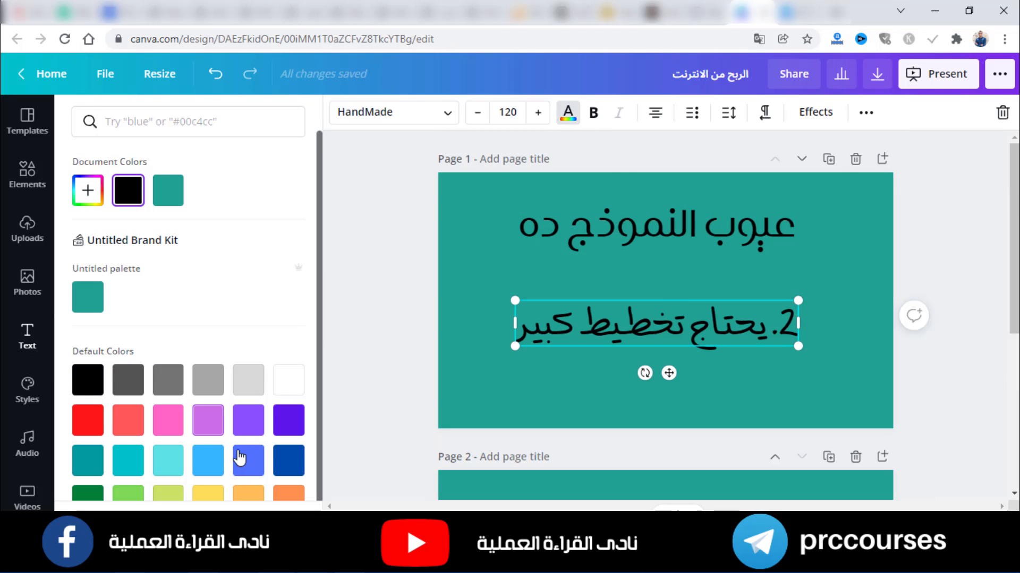
left_click(248, 493)
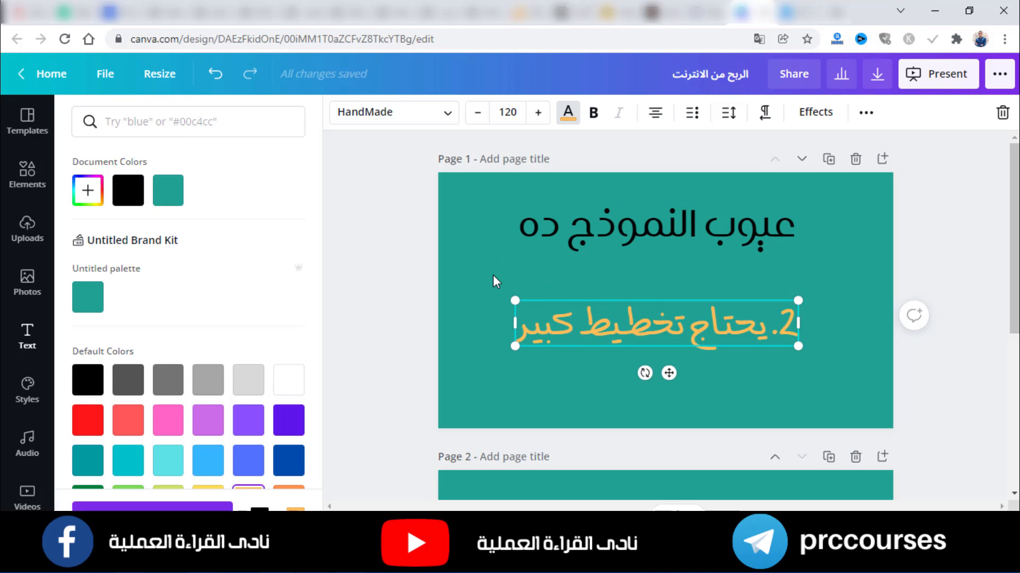
key("Escape")
scroll(817, 291, "down", 5)
scroll(831, 279, "up", 5)
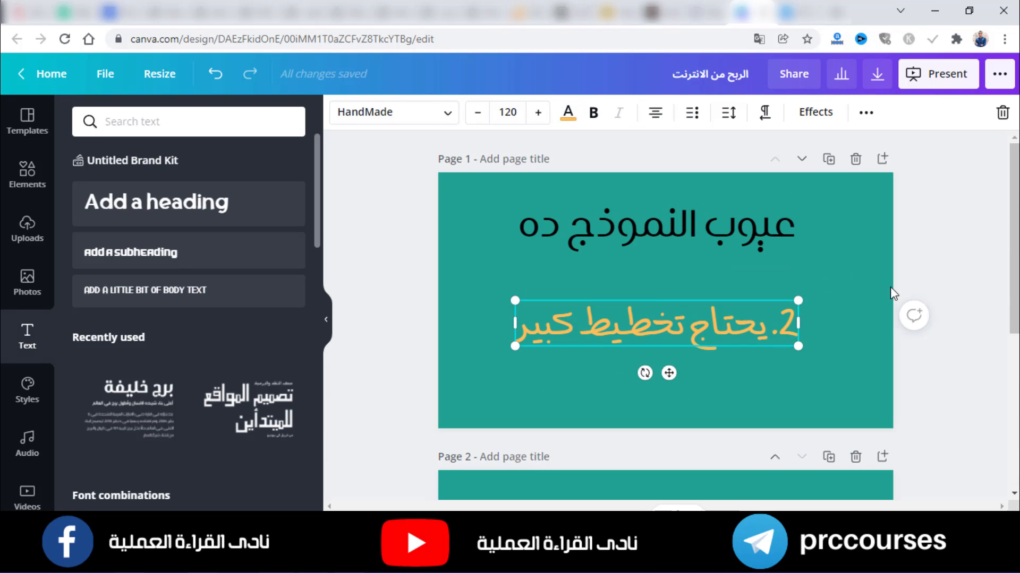
left_click(891, 289)
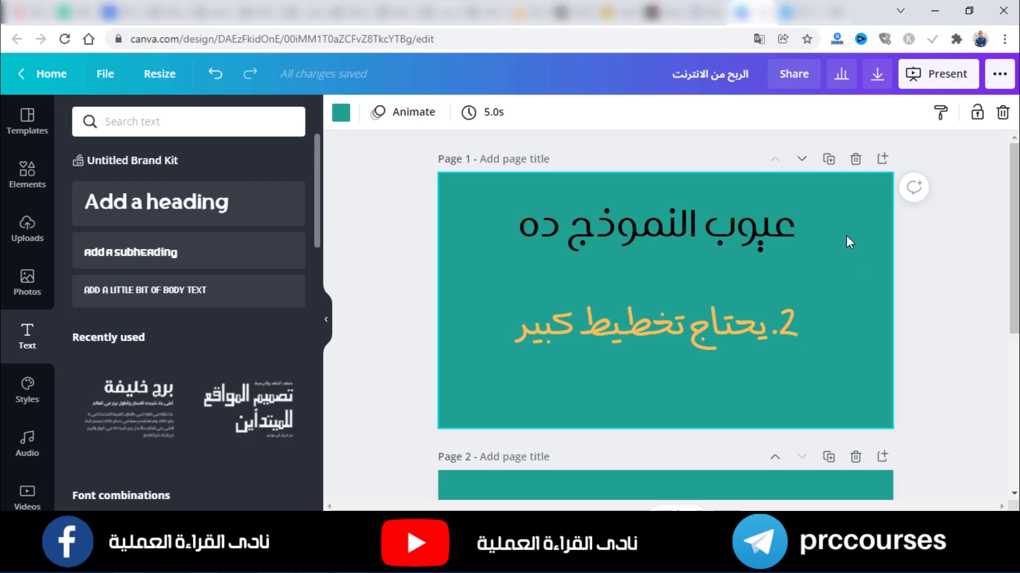
Limit the PNG download to page 1 by excluding page 2.
left_click(878, 75)
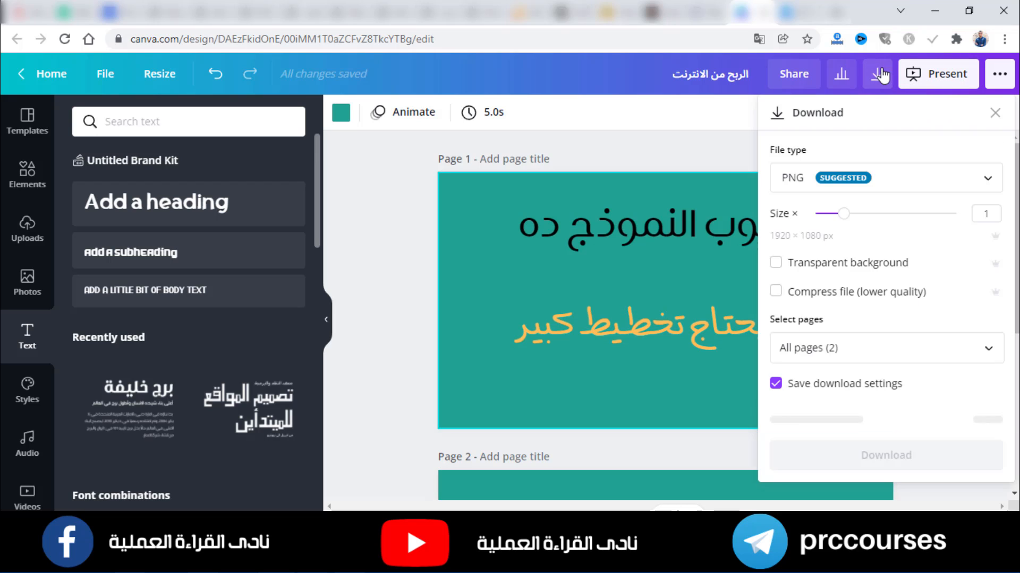
left_click(839, 348)
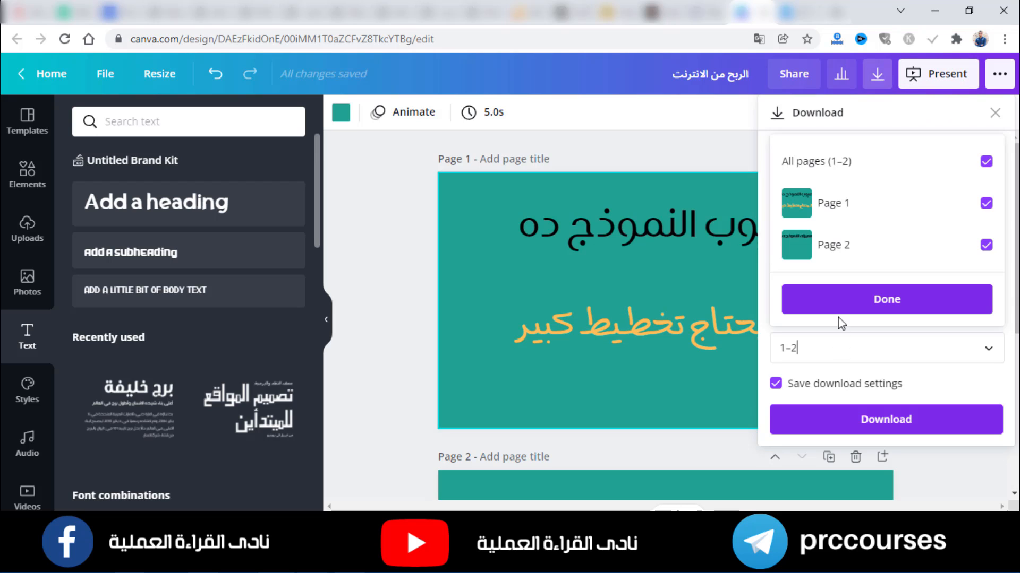
left_click(865, 242)
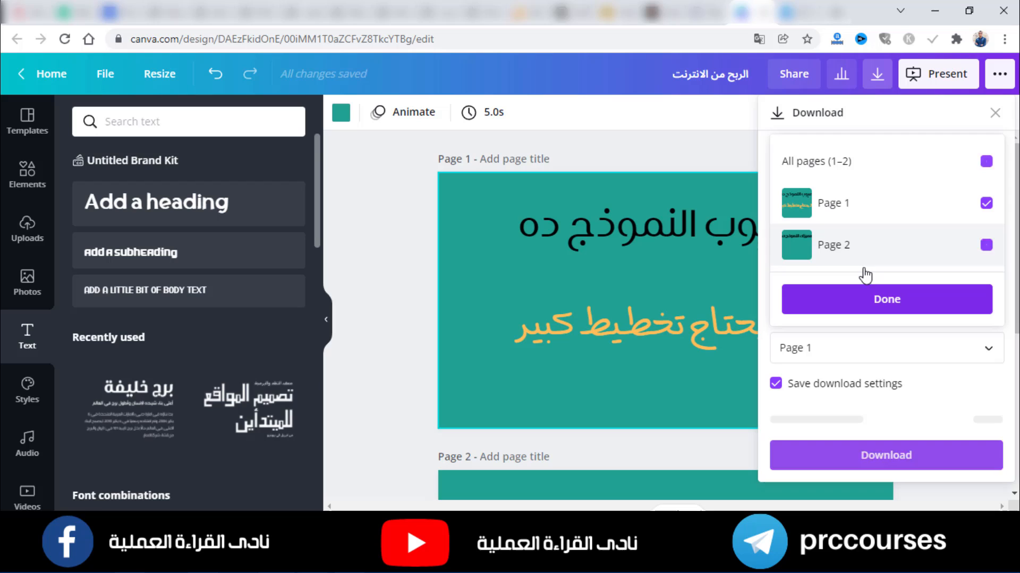
left_click(871, 306)
left_click(831, 249)
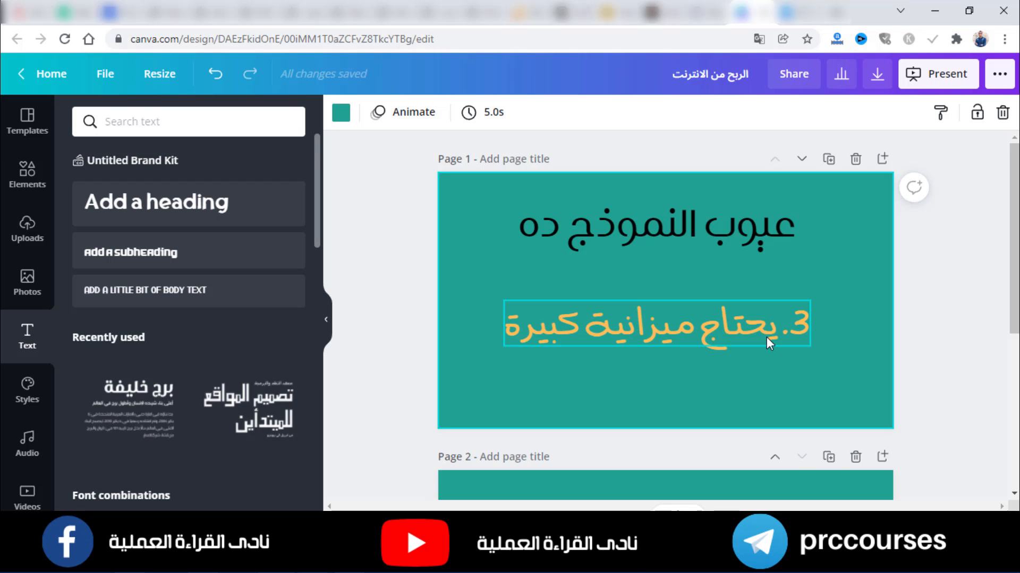
Change the orange line on page 1 to "3. يحتاج ميزانية كبيرة".
left_click(653, 326)
left_click(816, 257)
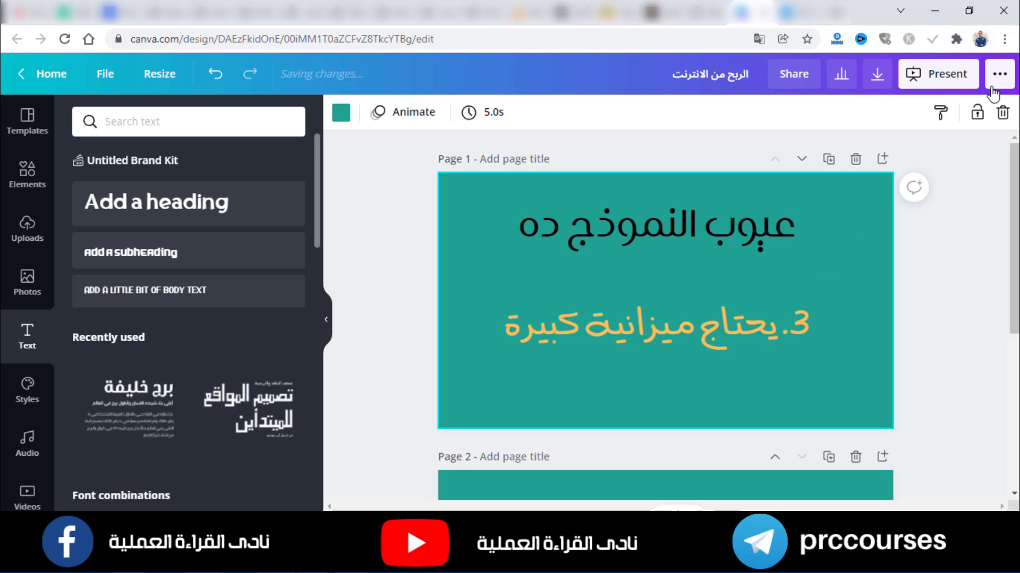
left_click(877, 74)
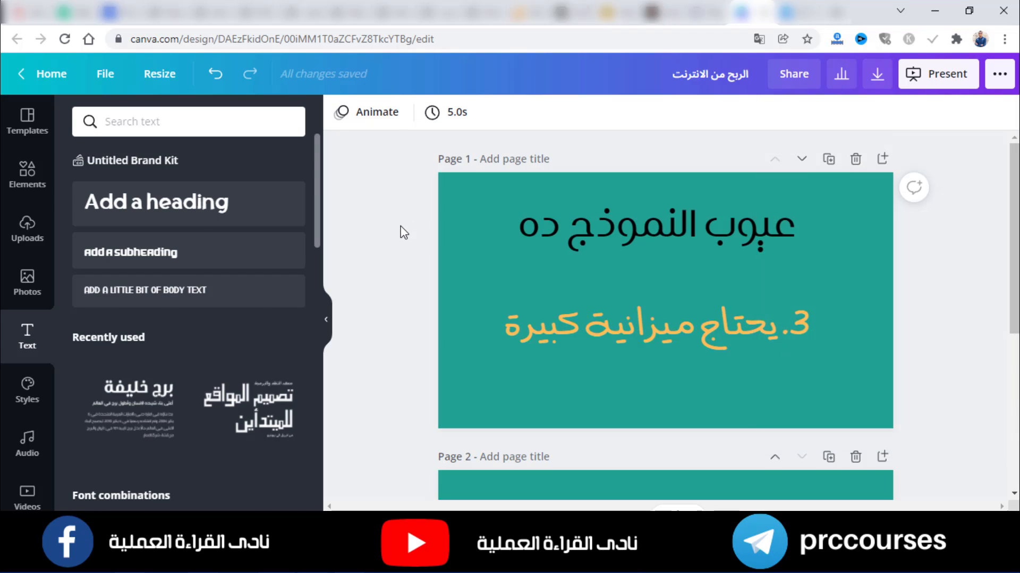
Search the Elements library for "budget".
left_click(27, 174)
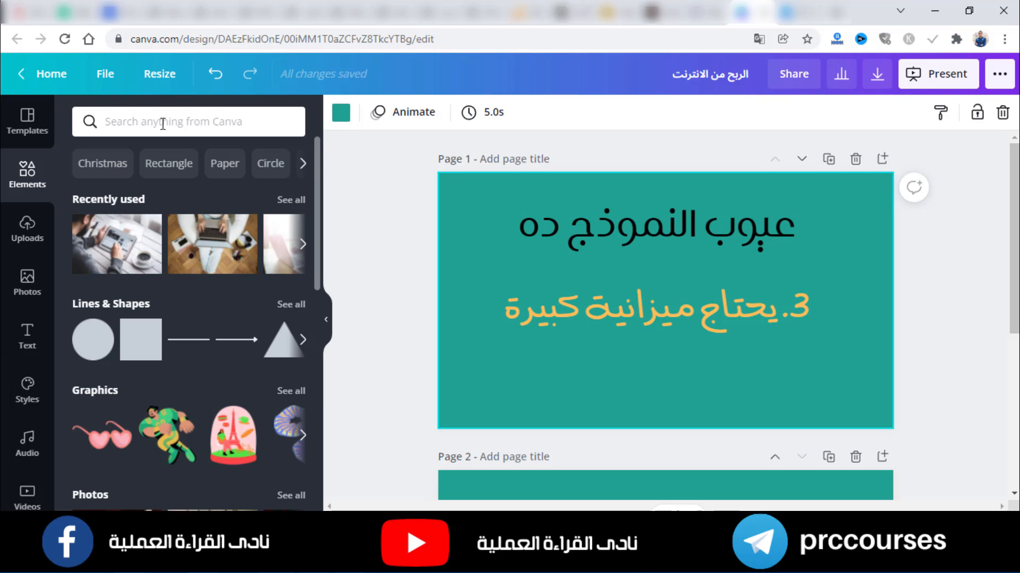
left_click(162, 122)
type("budget")
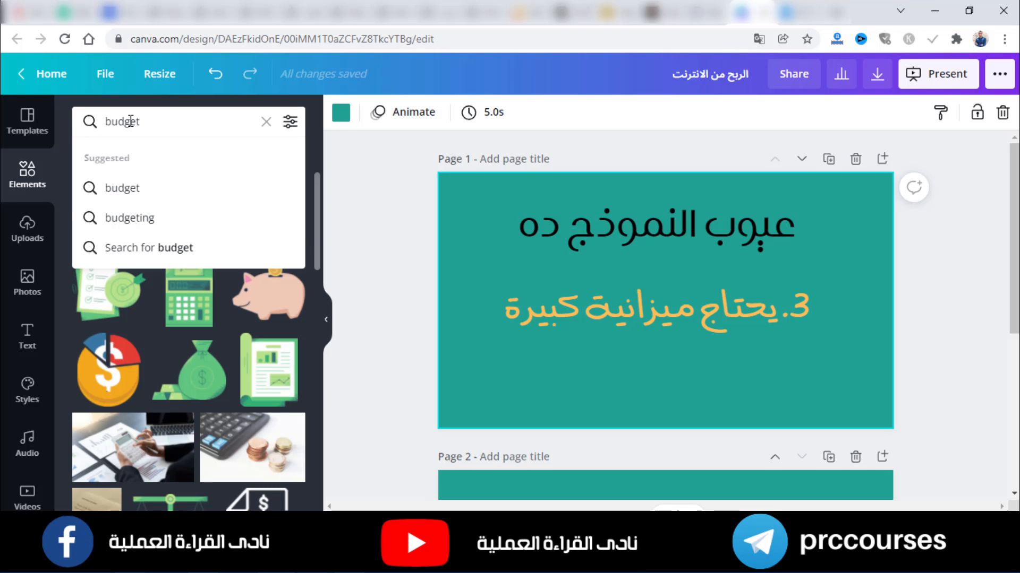
key("Return")
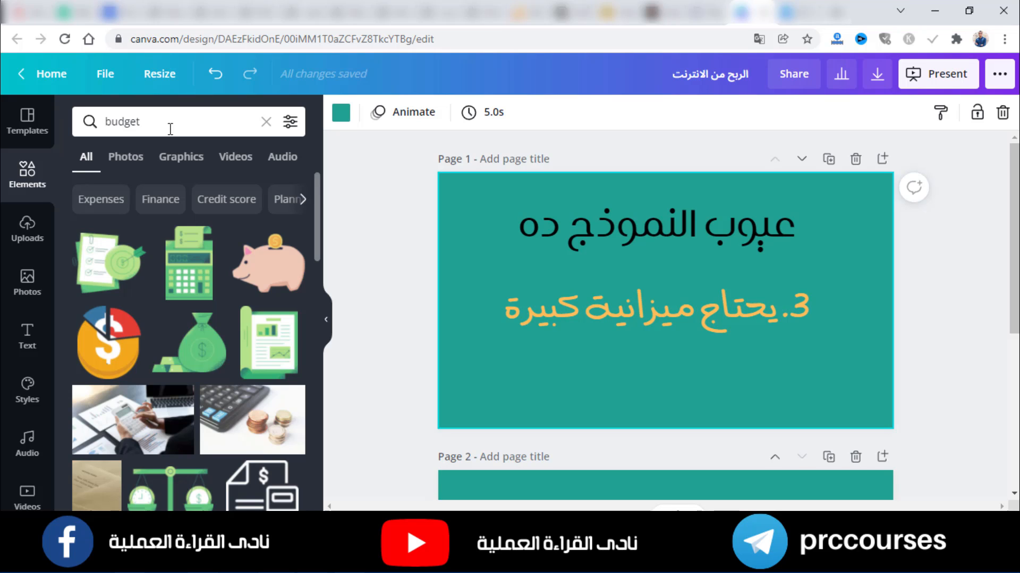
Narrow the budget results to graphics and add the green money bag with gold bars to page 1.
left_click(133, 166)
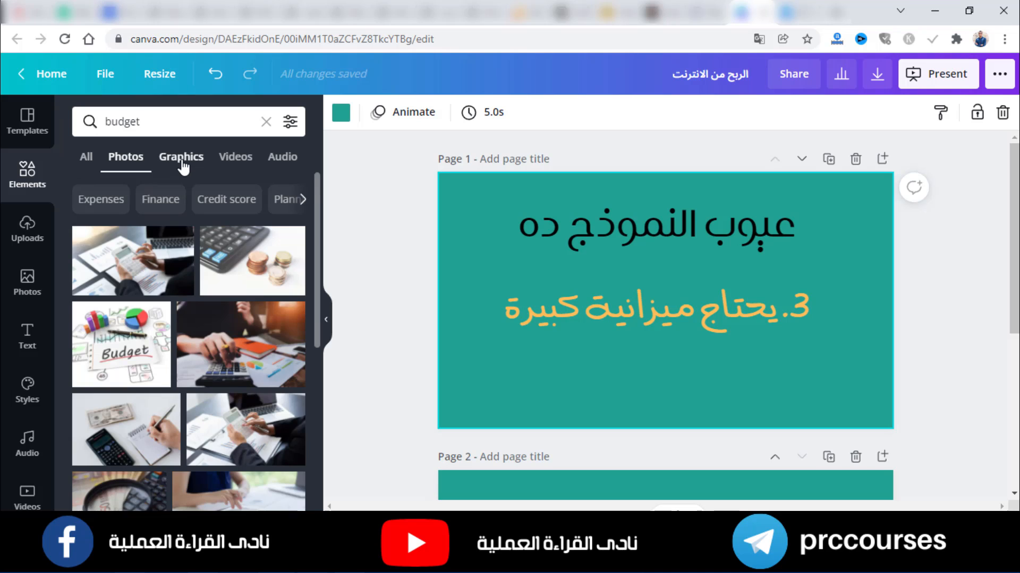
left_click(182, 163)
left_click(200, 169)
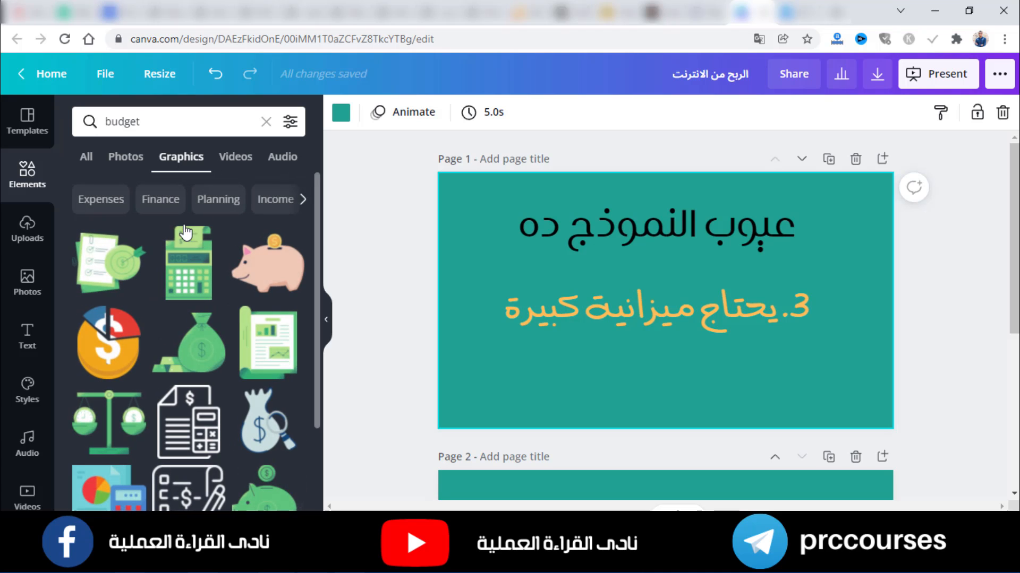
scroll(234, 274, "down", 2)
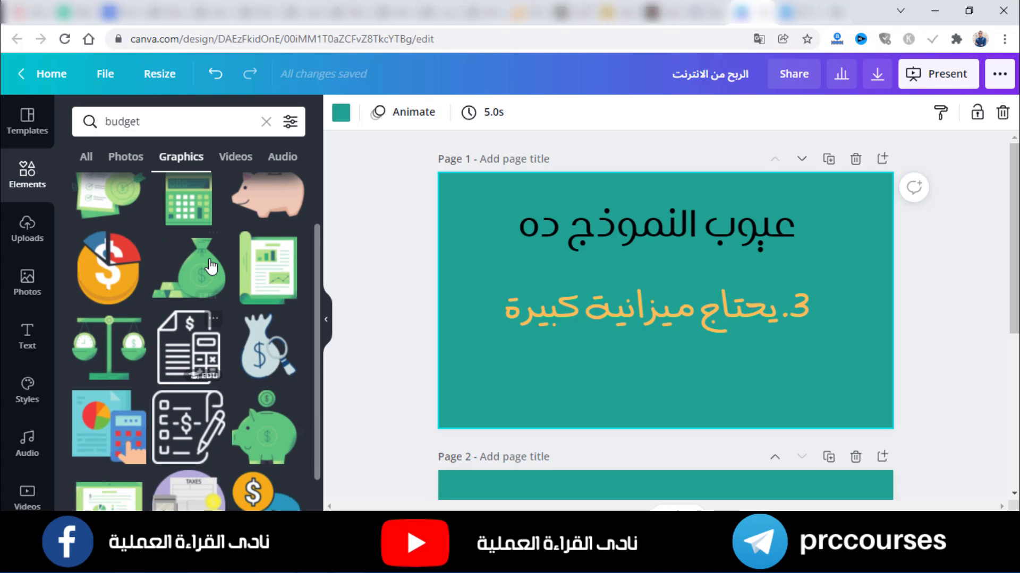
left_click(183, 286)
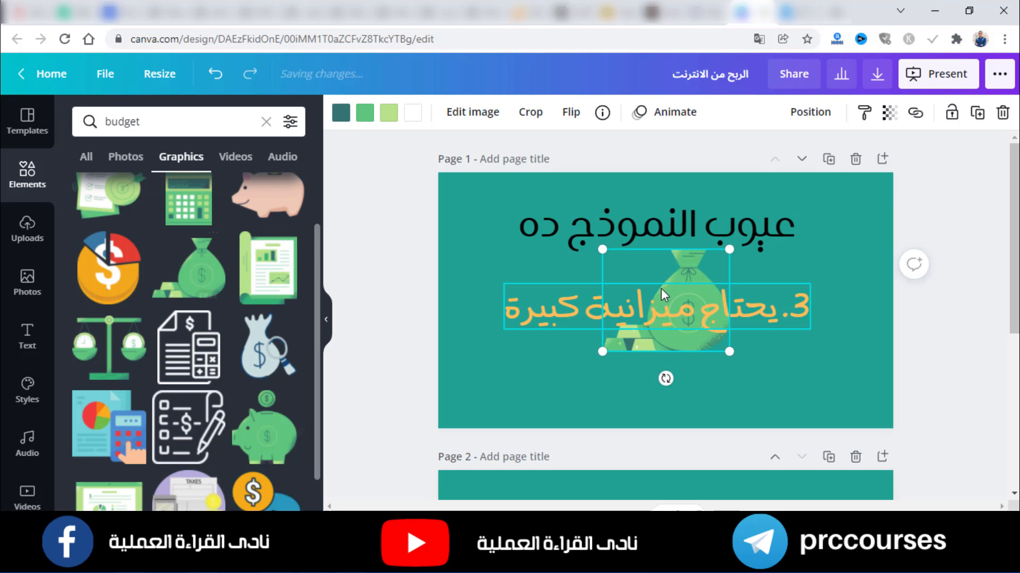
Shrink the money bag graphic, move it below the orange line, and shift that line slightly up.
left_click_drag(618, 263, 628, 270)
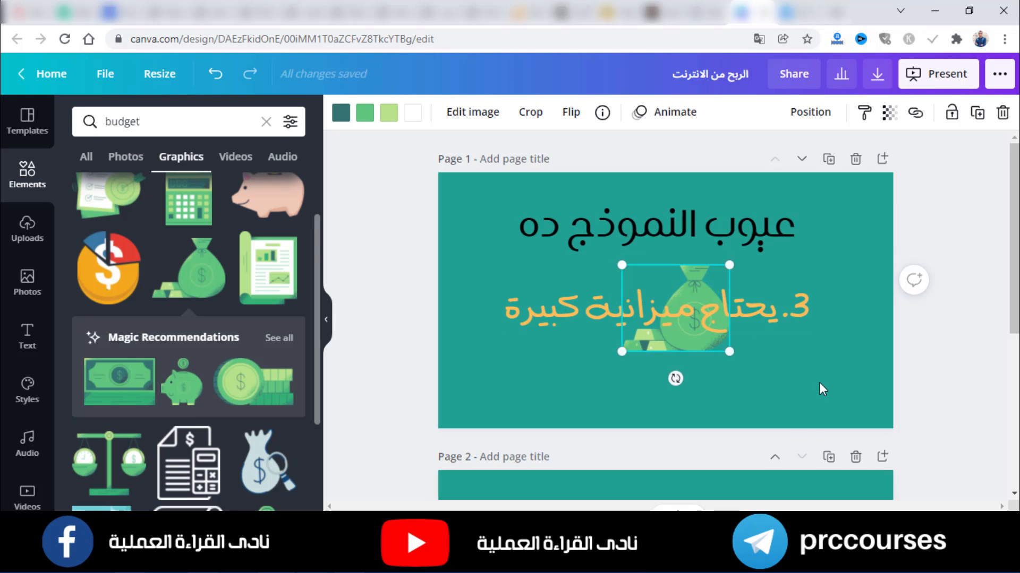
left_click(819, 389)
left_click_drag(695, 344, 664, 405)
left_click_drag(590, 330, 630, 370)
left_click_drag(655, 327, 648, 321)
left_click(464, 221)
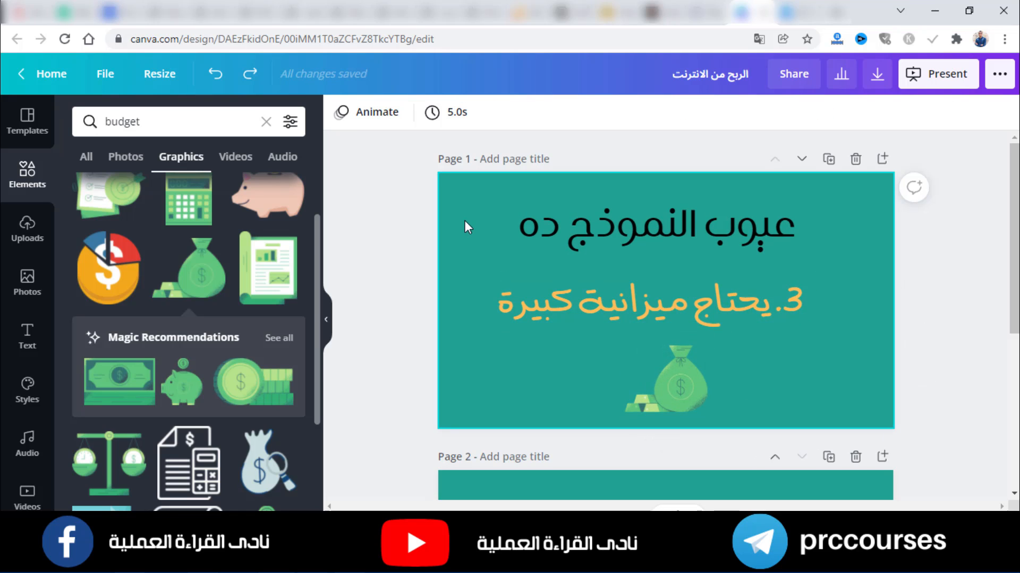
Download page 1 as a PNG file named 11.png.
left_click(878, 74)
left_click(842, 421)
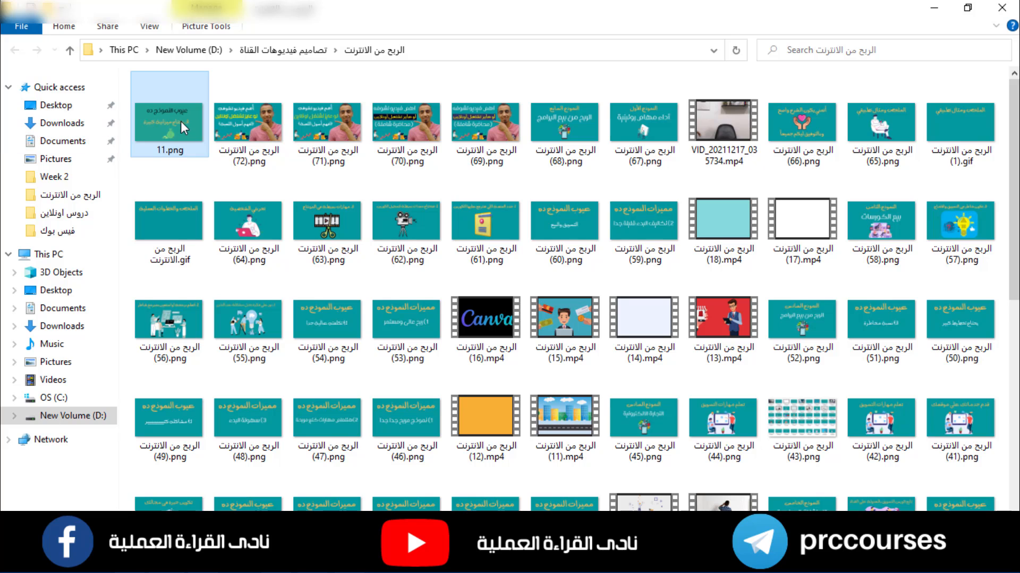
Bring 11.png into the Camtasia project and place it on Track 2 at about 07:20, above the screen recording.
left_click_drag(182, 121, 162, 478)
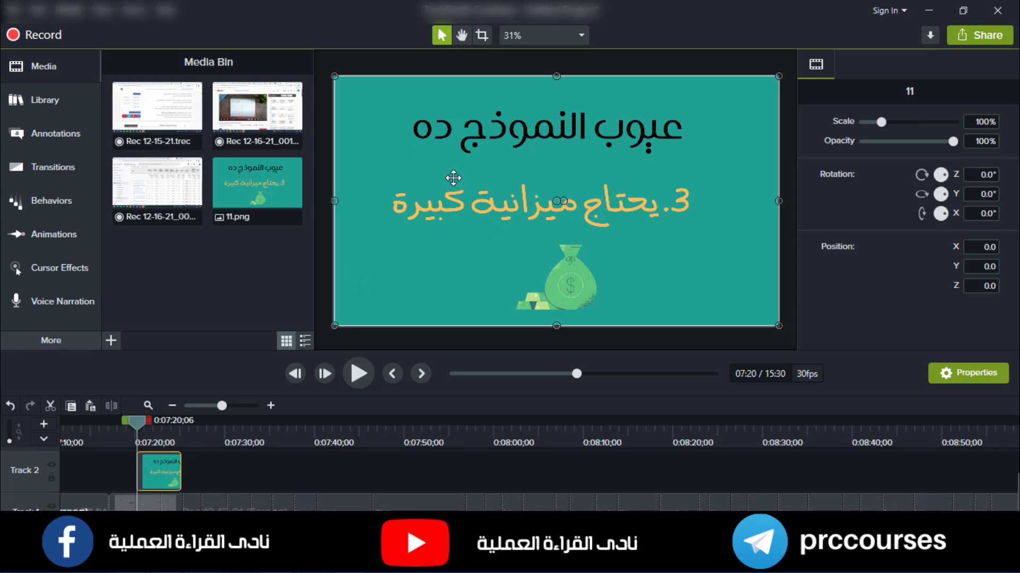
left_click_drag(141, 431, 132, 432)
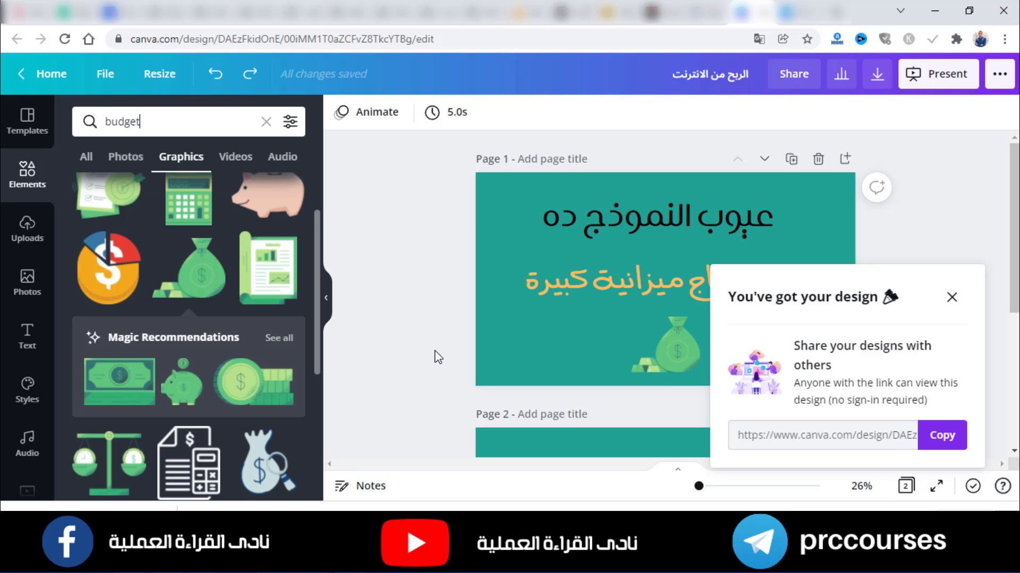
Search the elements for freelancing, narrow the results to videos, and add the animated man-at-a-desk clip to page 3.
left_click(926, 230)
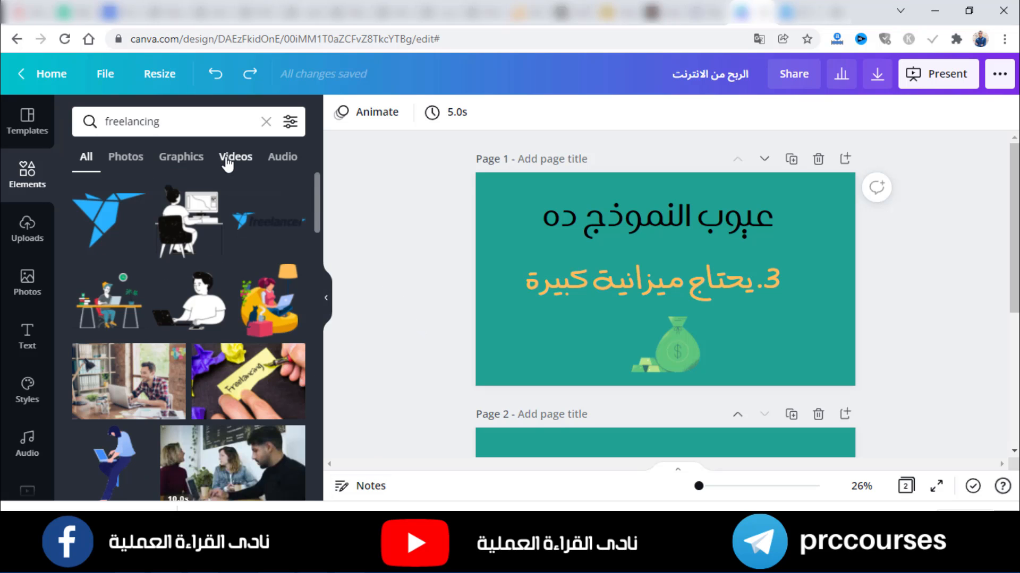
left_click(228, 161)
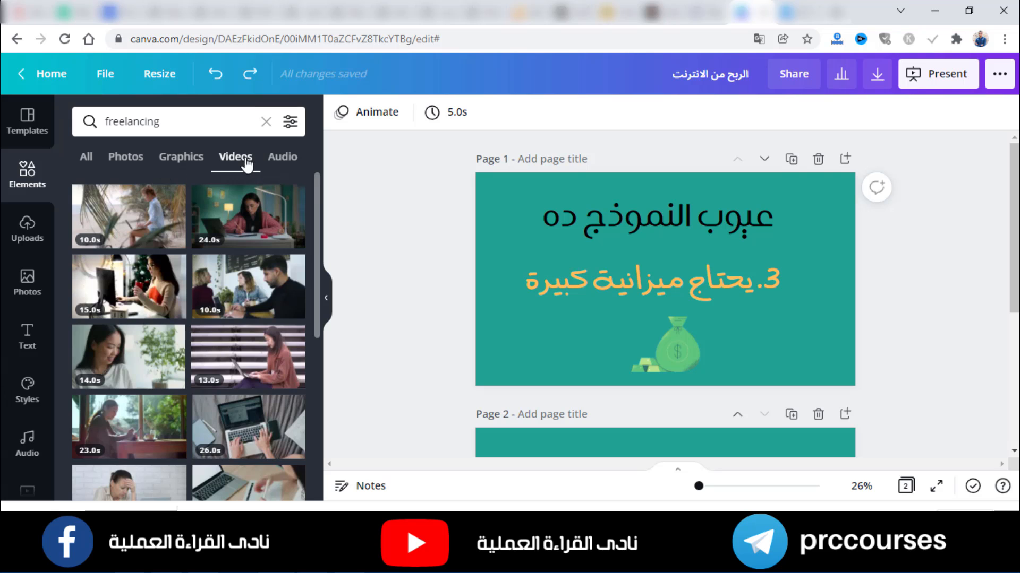
scroll(239, 181, "down", 10)
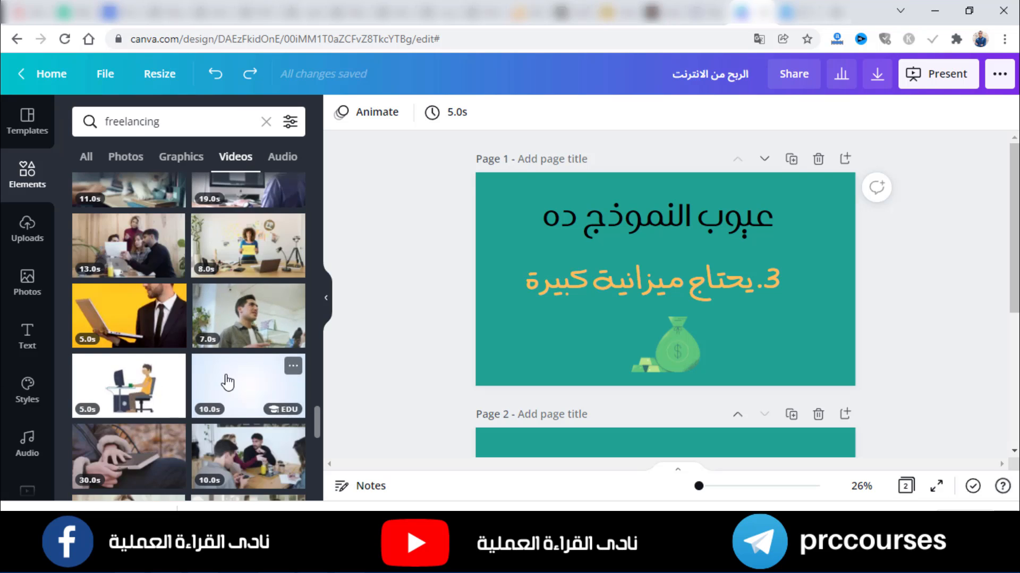
scroll(244, 292, "down", 2)
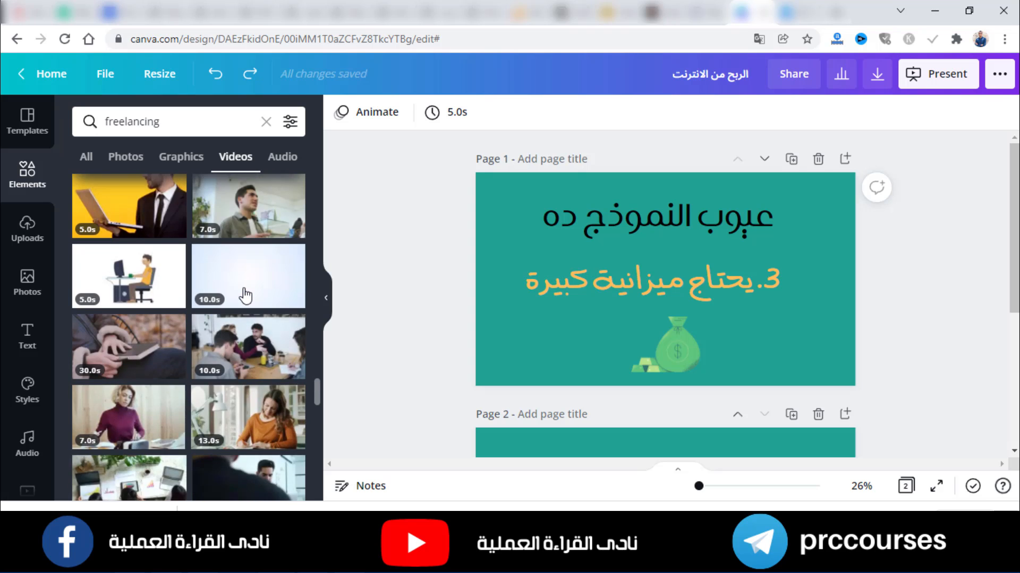
scroll(243, 290, "up", 1)
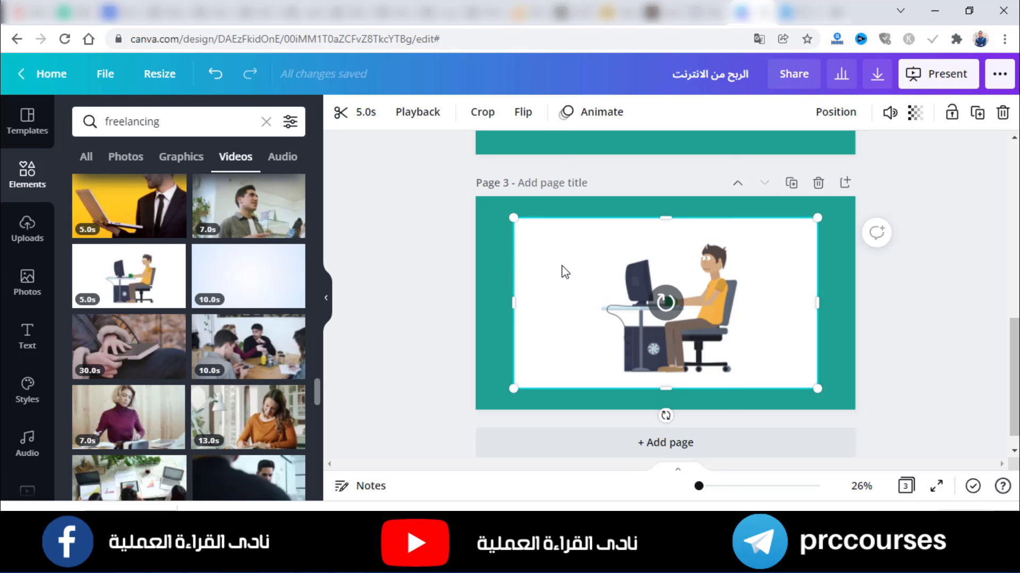
Set the animated man-at-a-desk video as the background of page 3.
right_click(562, 268)
left_click(598, 477)
left_click(691, 301)
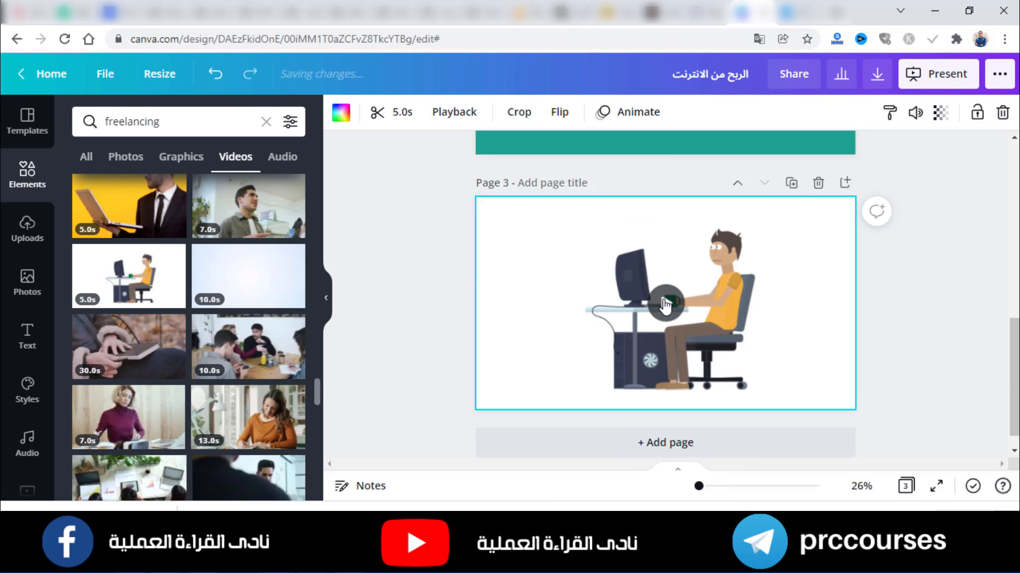
key("ctrl+z")
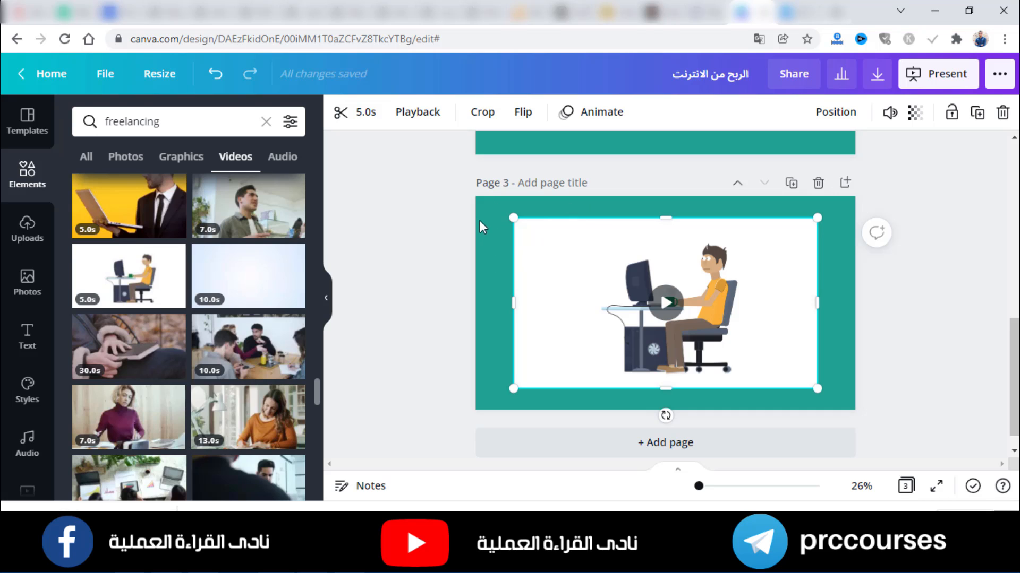
right_click(616, 254)
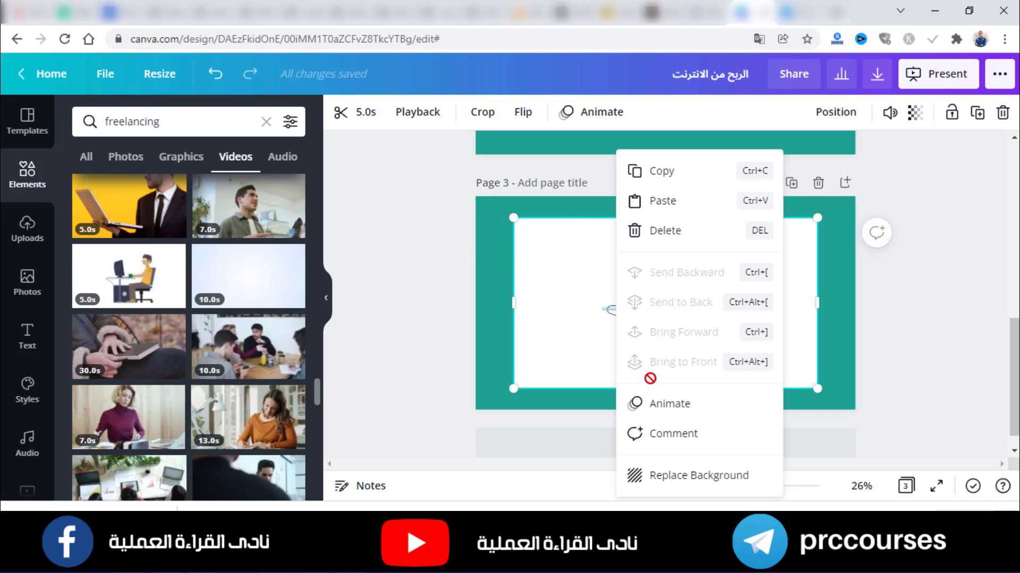
left_click(671, 476)
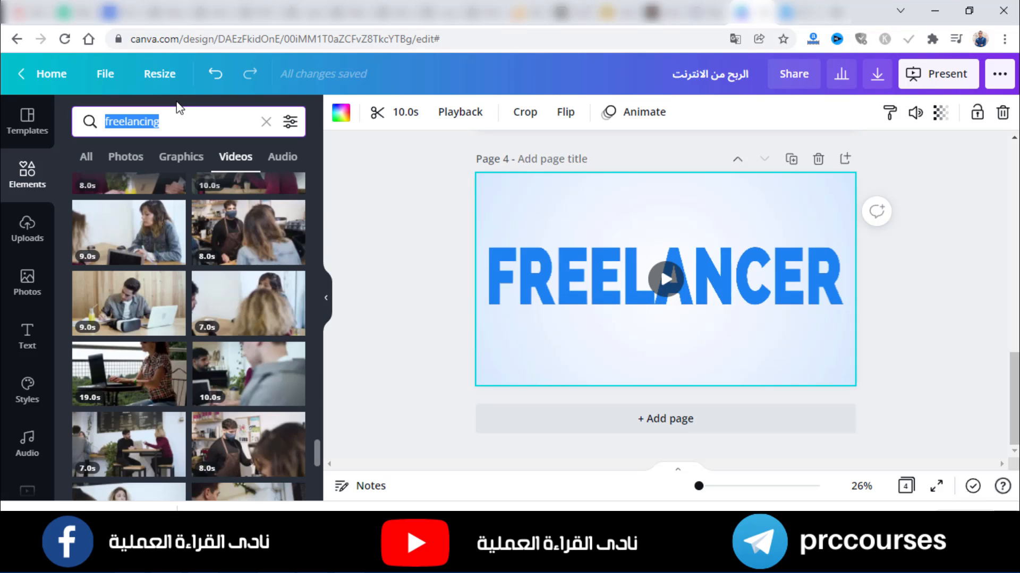
Search the videos for make money and set the white 12-second clip as the background of a new page 5.
type("make mo")
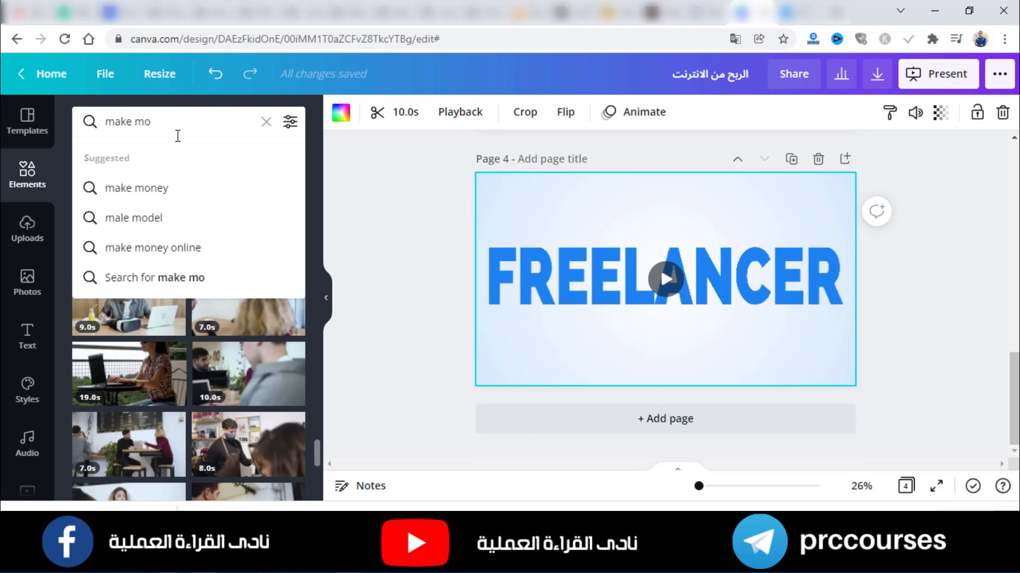
left_click(166, 188)
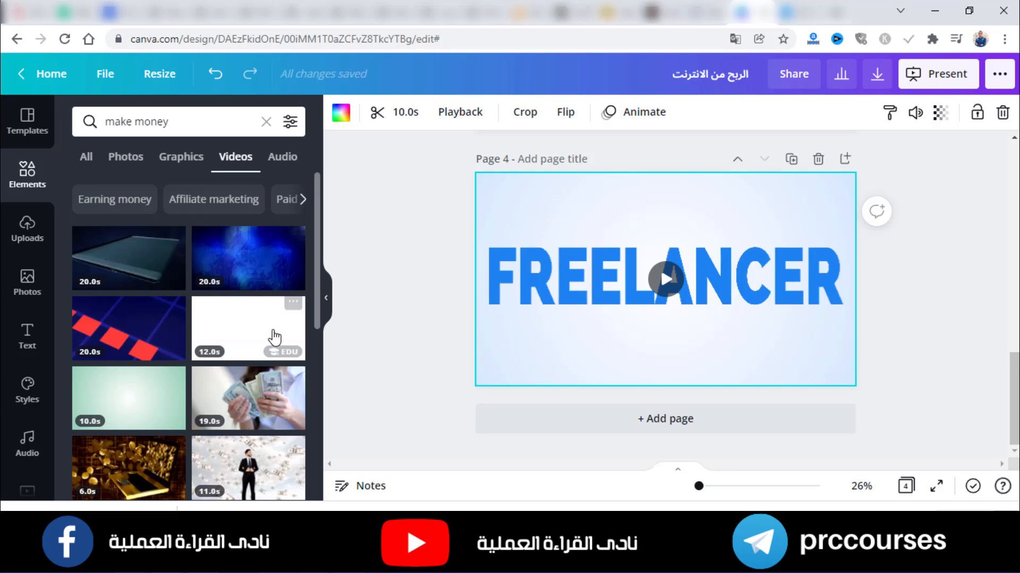
key("ctrl+Return")
left_click(224, 321)
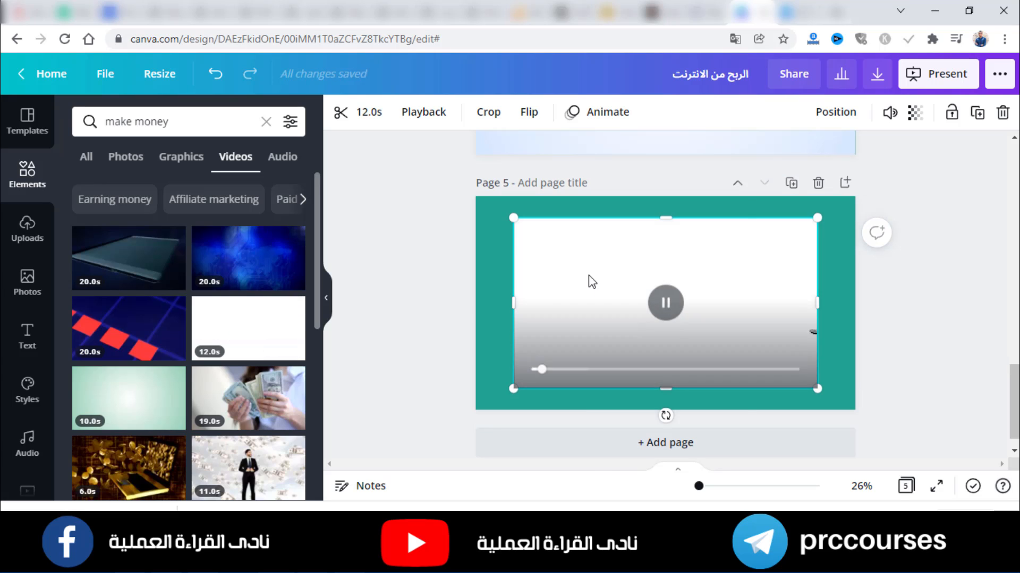
right_click(587, 279)
left_click(628, 482)
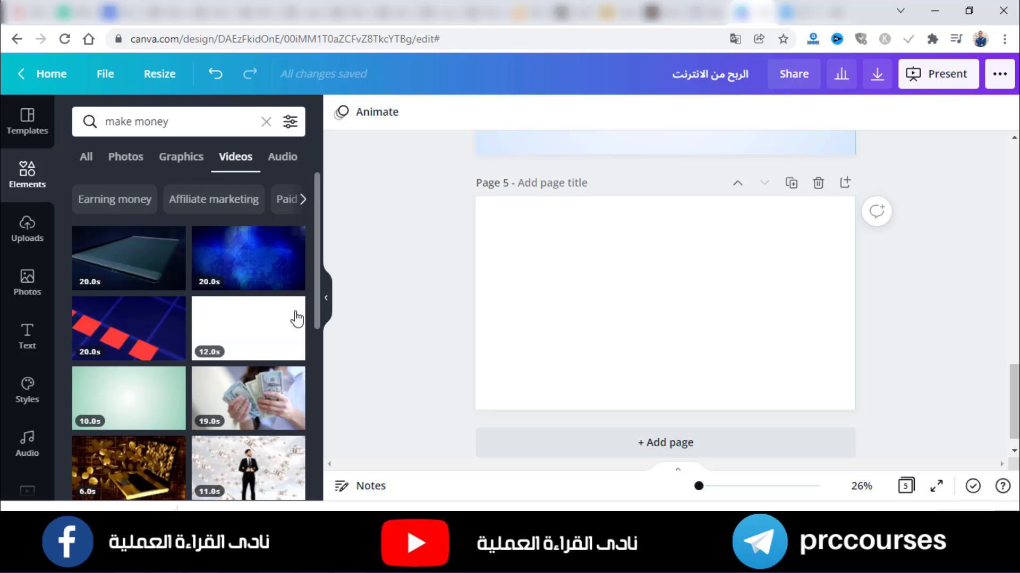
Add page 6 with the purple laptop-and-coins clip from a make money animation search as its background, and preview the clip.
left_click(700, 441)
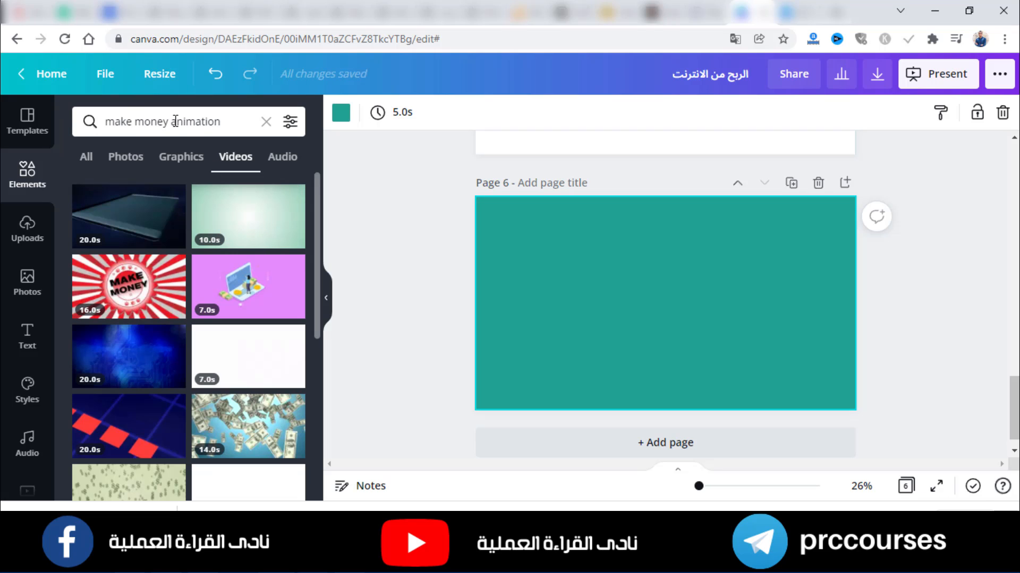
left_click_drag(168, 121, 228, 135)
left_click(378, 189)
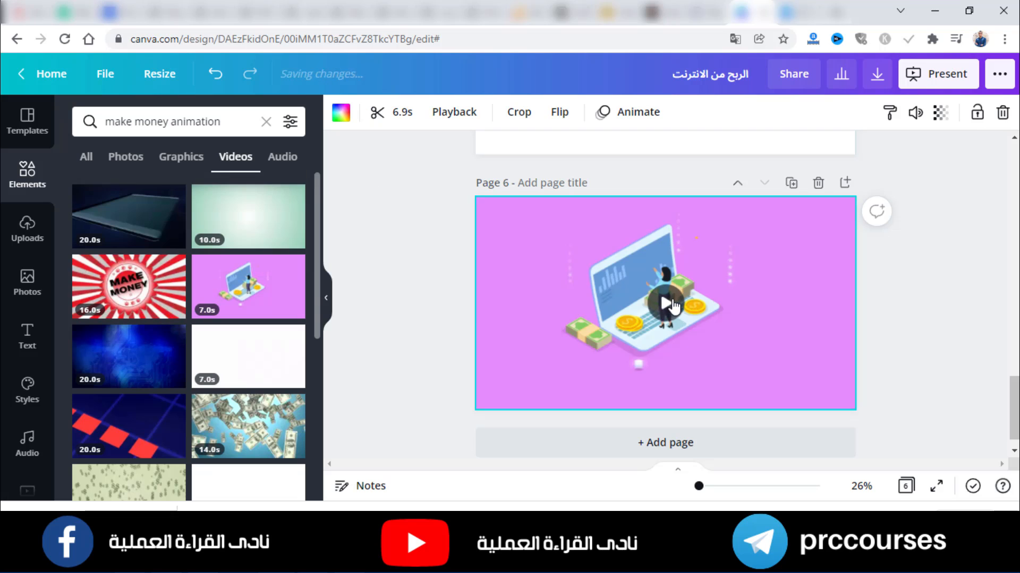
left_click(672, 306)
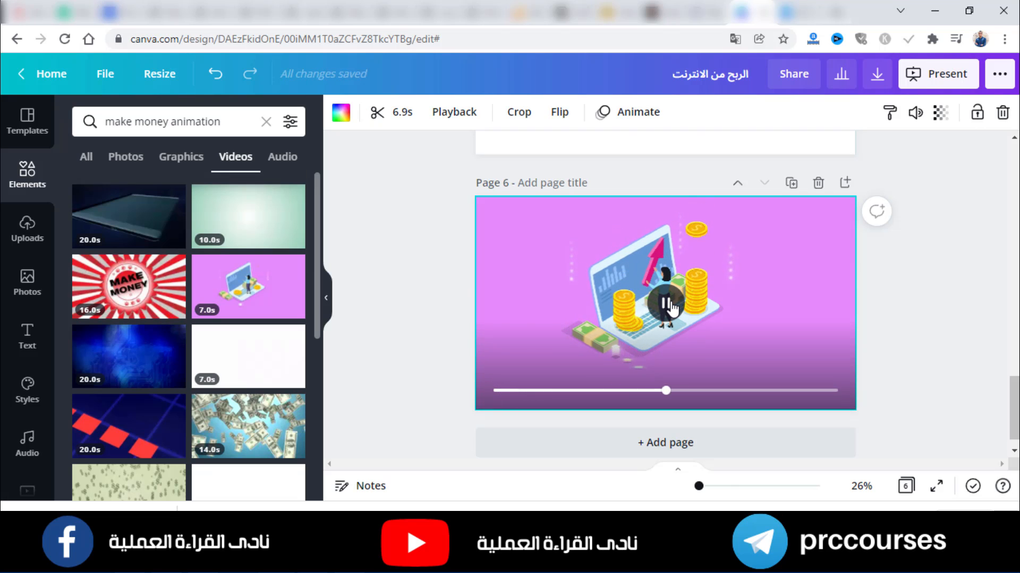
left_click(671, 304)
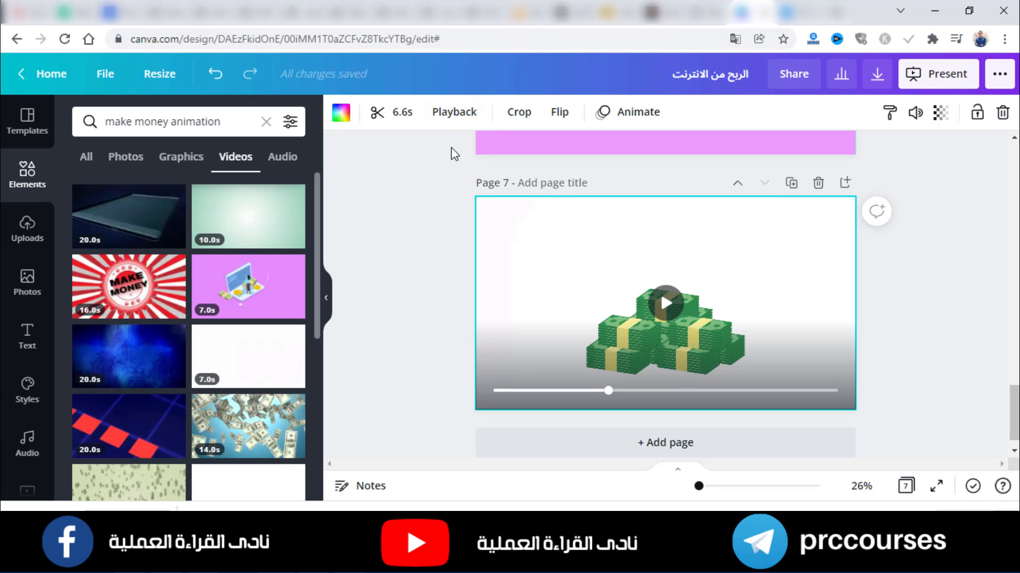
Trim the start of the cash-stack background video on page 7 so the clip lasts 3.9 seconds.
left_click(411, 215)
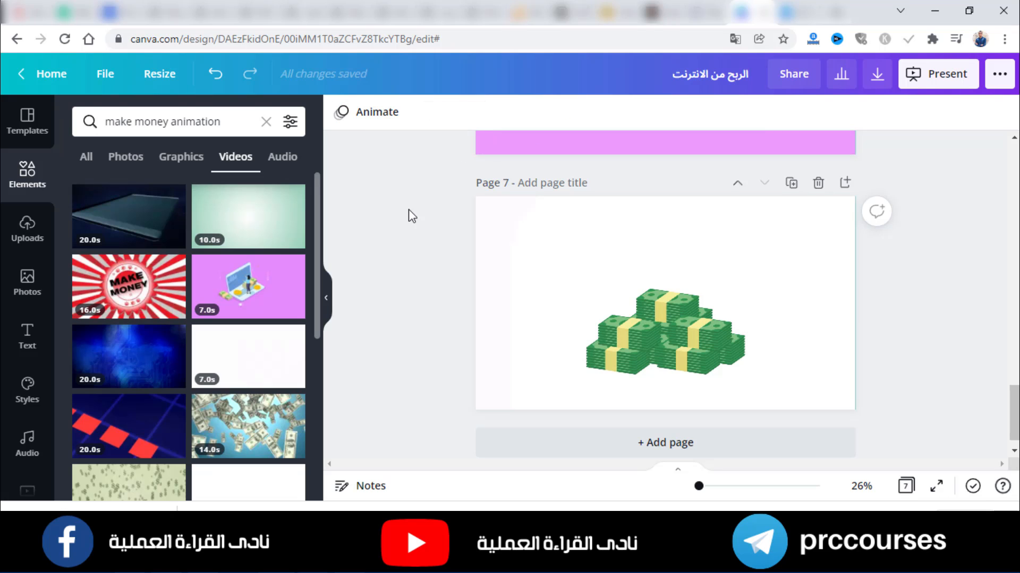
left_click(544, 261)
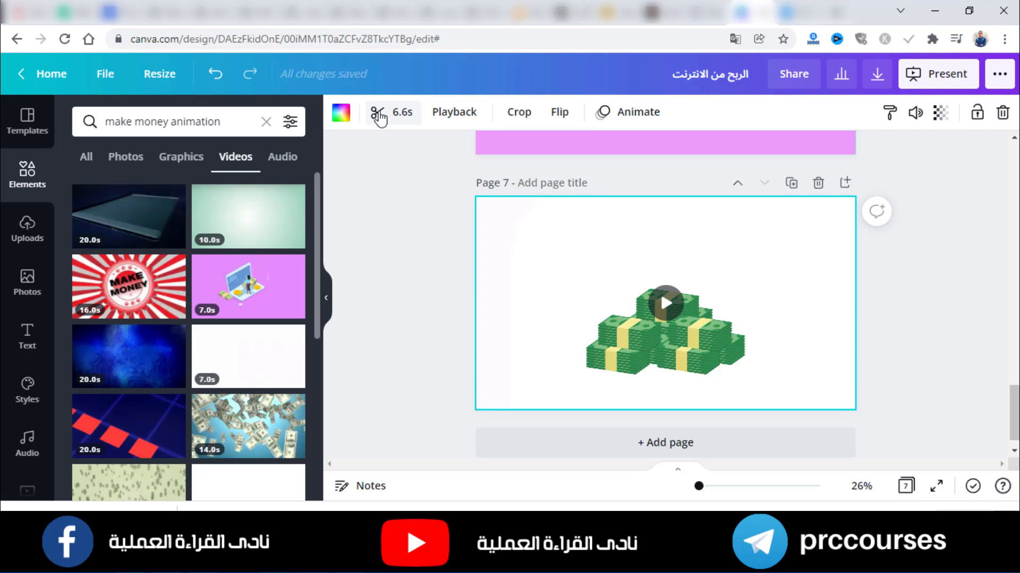
left_click(380, 113)
left_click_drag(399, 113, 620, 113)
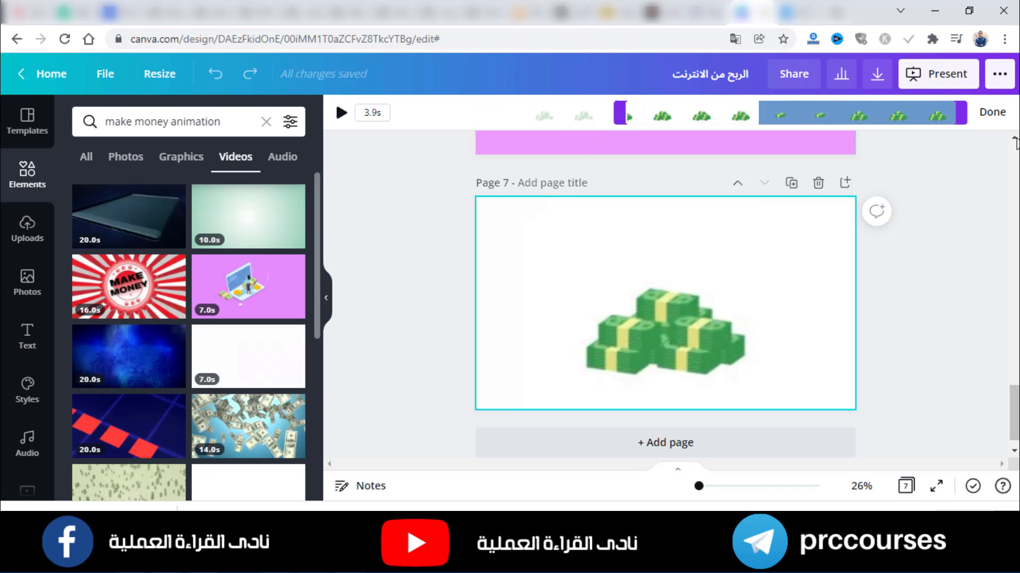
left_click(981, 116)
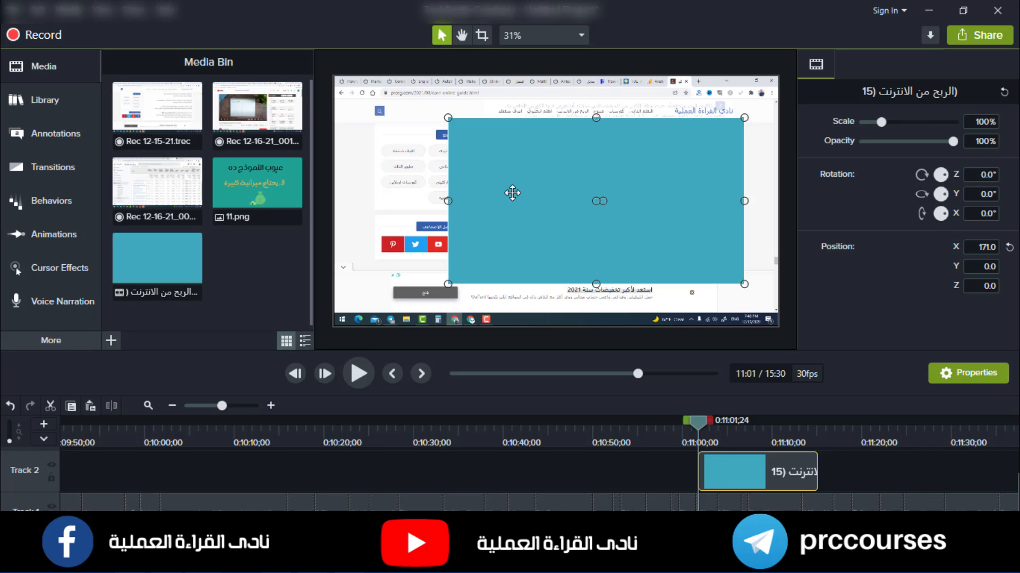
In Camtasia, scale the blue clip on Track 2 at about 11:01 to fit the canvas and scrub through it.
left_click_drag(519, 193, 512, 194)
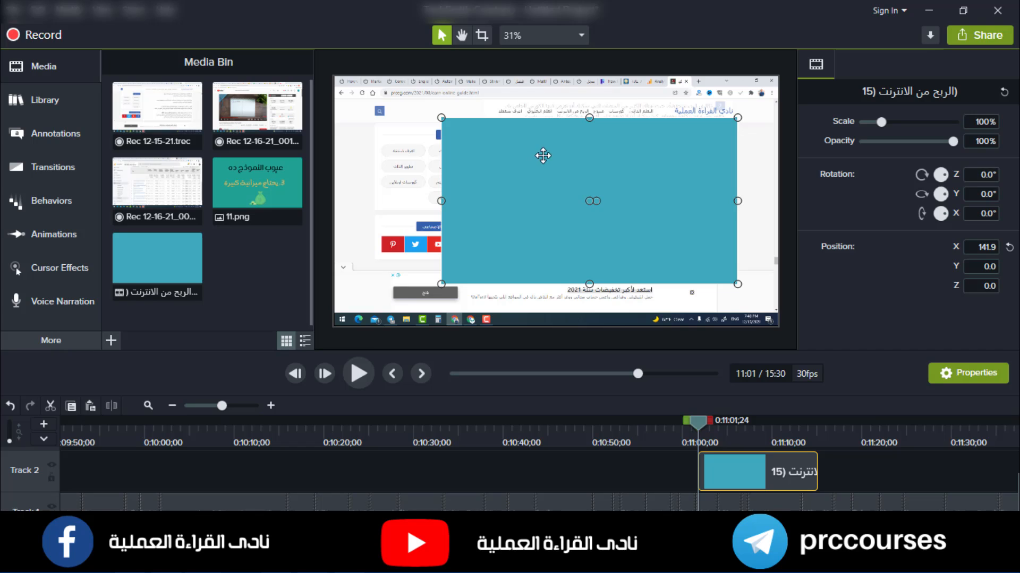
right_click(502, 179)
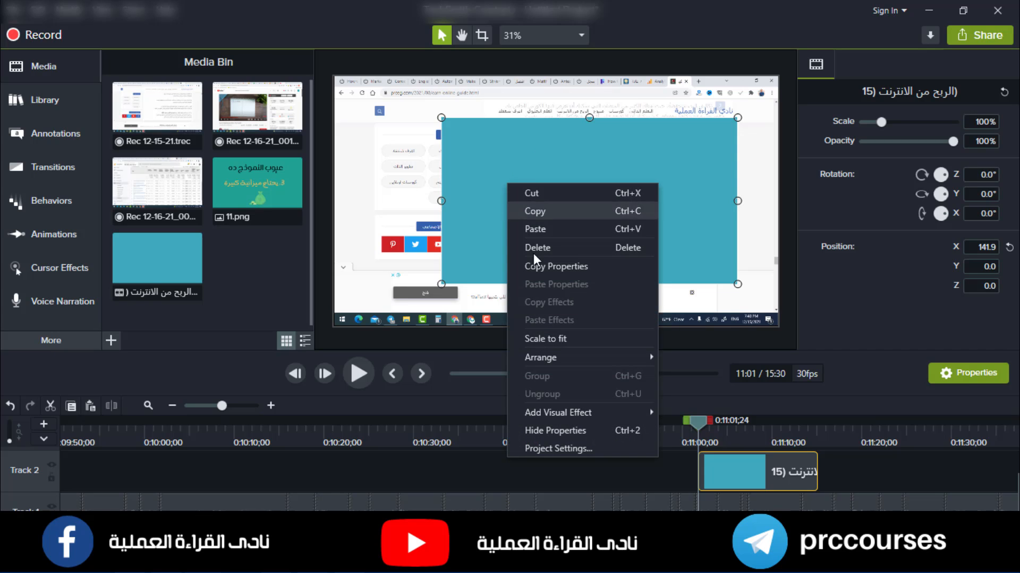
left_click(554, 343)
left_click(555, 345)
left_click_drag(697, 422, 735, 444)
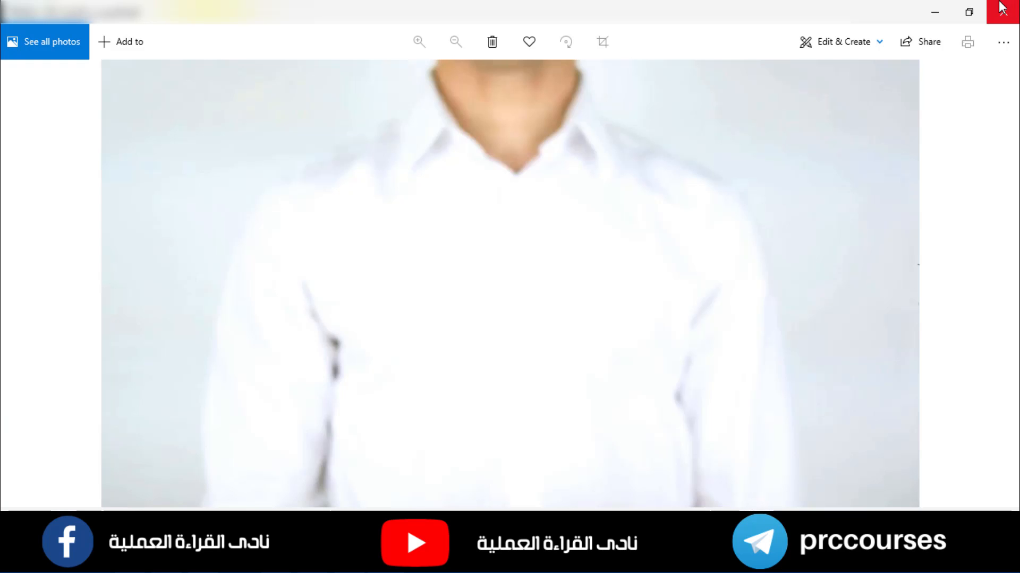
Close the shirt photo, examine the video's average view duration in YouTube Studio, and view the published video on YouTube.
left_click(1002, 7)
double_click(397, 235)
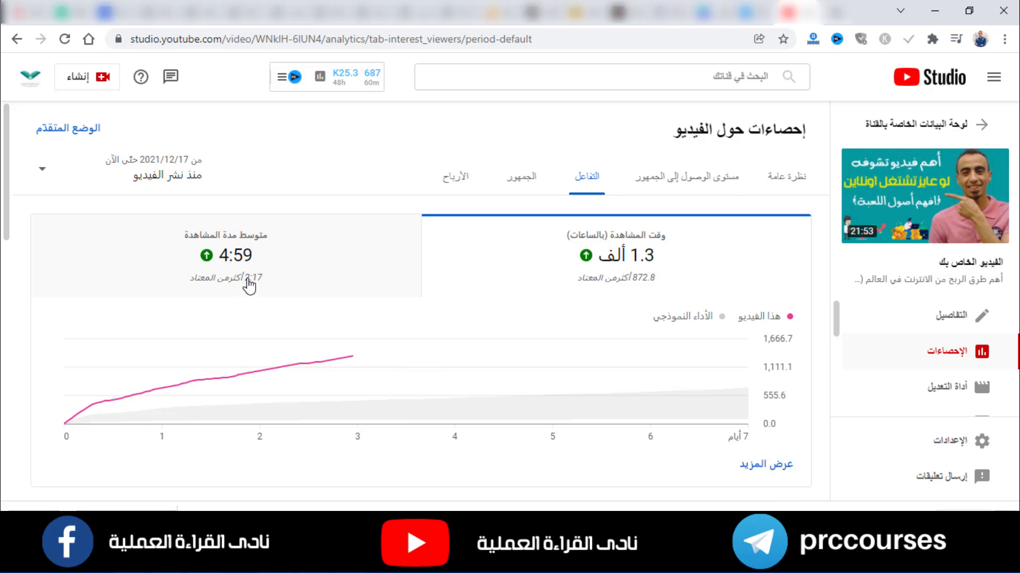
mouse_move(261, 289)
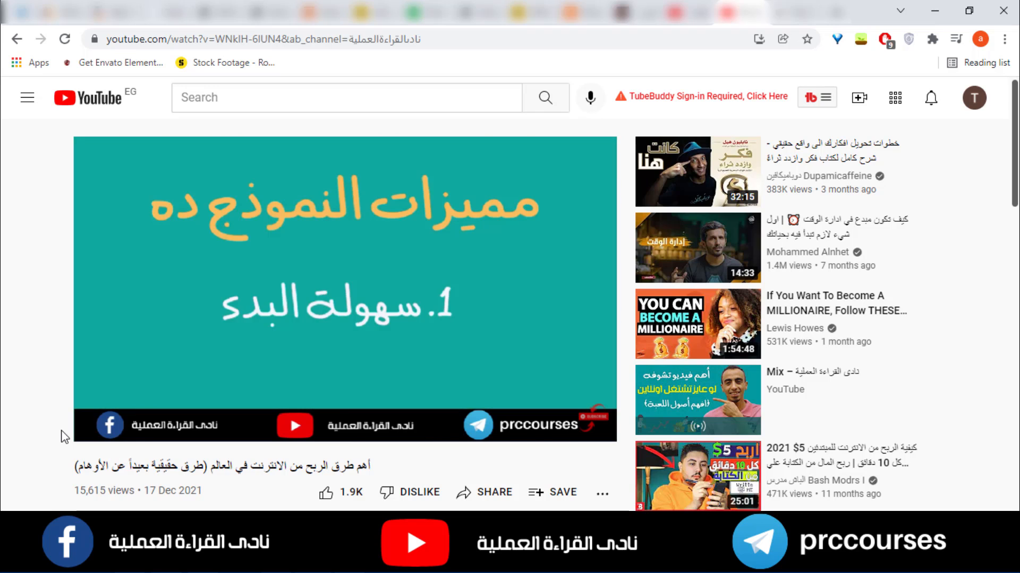
left_click(387, 269)
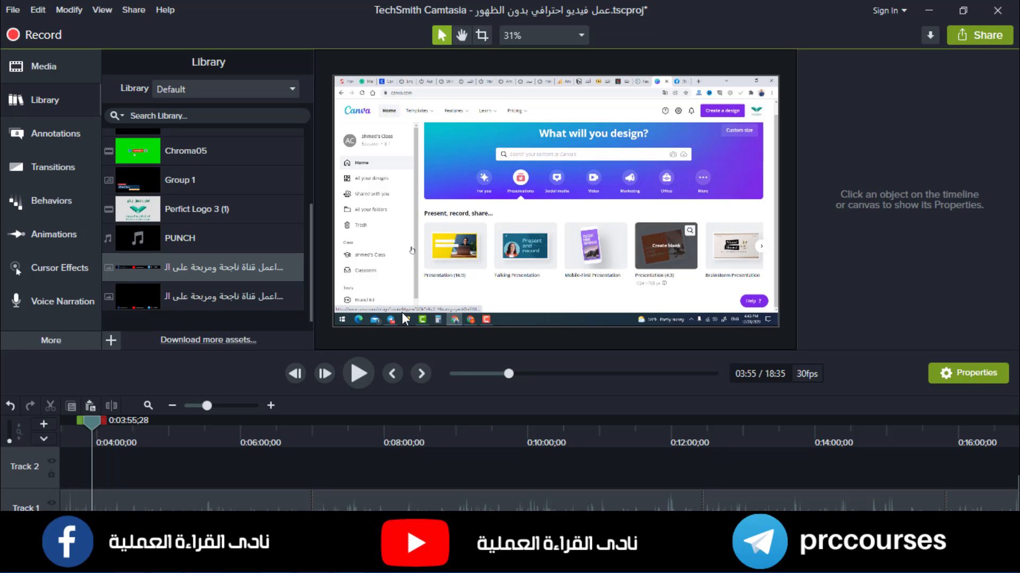
Switch to the Canva design in the browser and undo the black background on page 9.
mouse_move(276, 562)
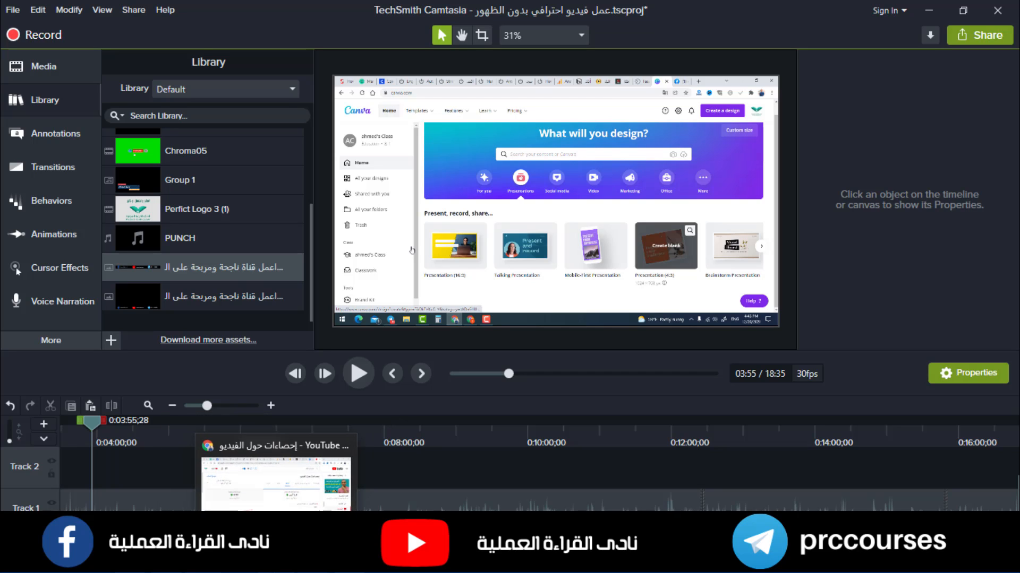
left_click(275, 478)
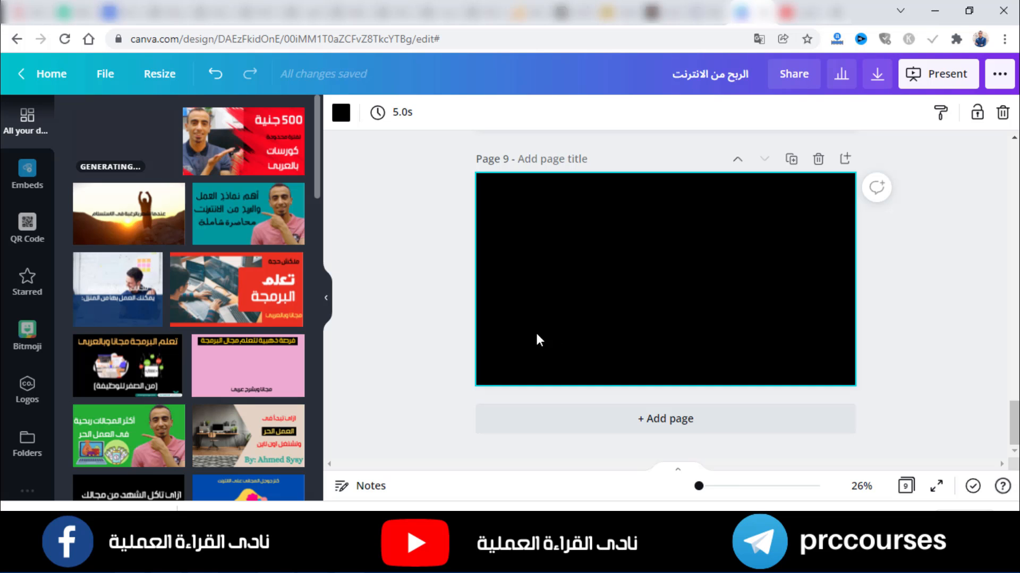
key("ctrl+z")
left_click(591, 250)
key("ctrl+z")
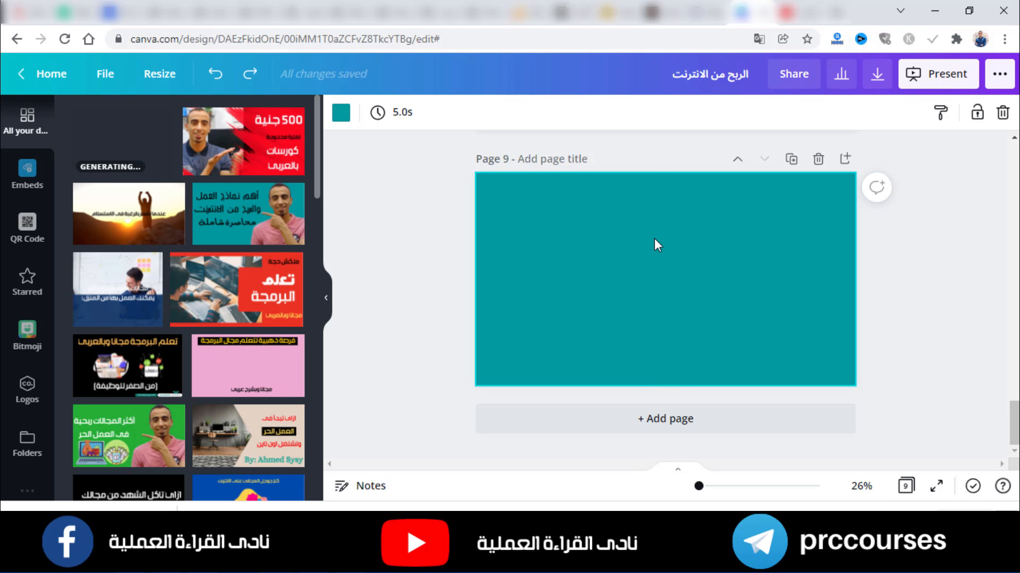
Add a black rectangle to page 9, reduced in height to a strip near the page's lower edge.
scroll(636, 246, "up", 15)
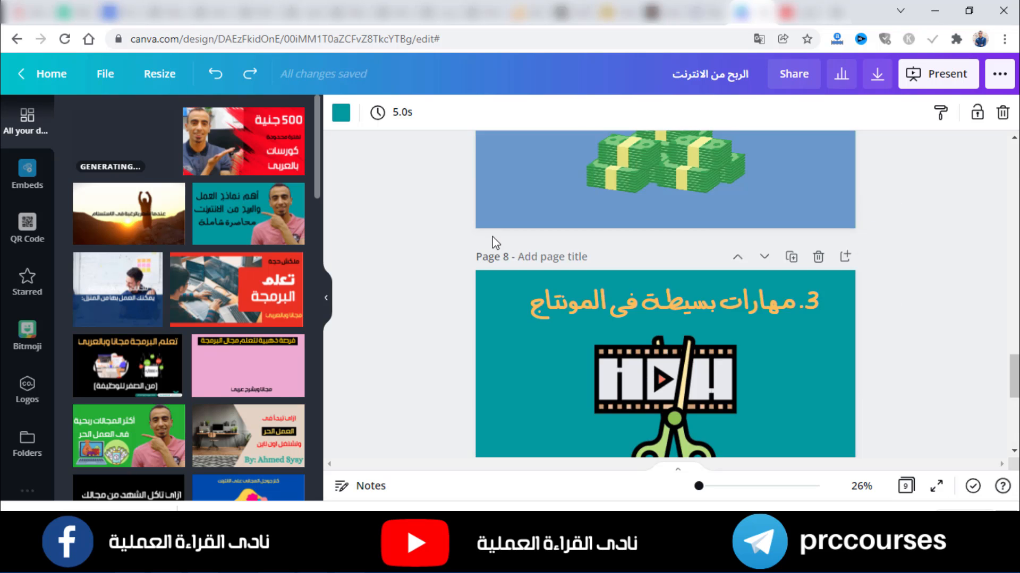
scroll(483, 235, "up", 3)
scroll(485, 243, "down", 20)
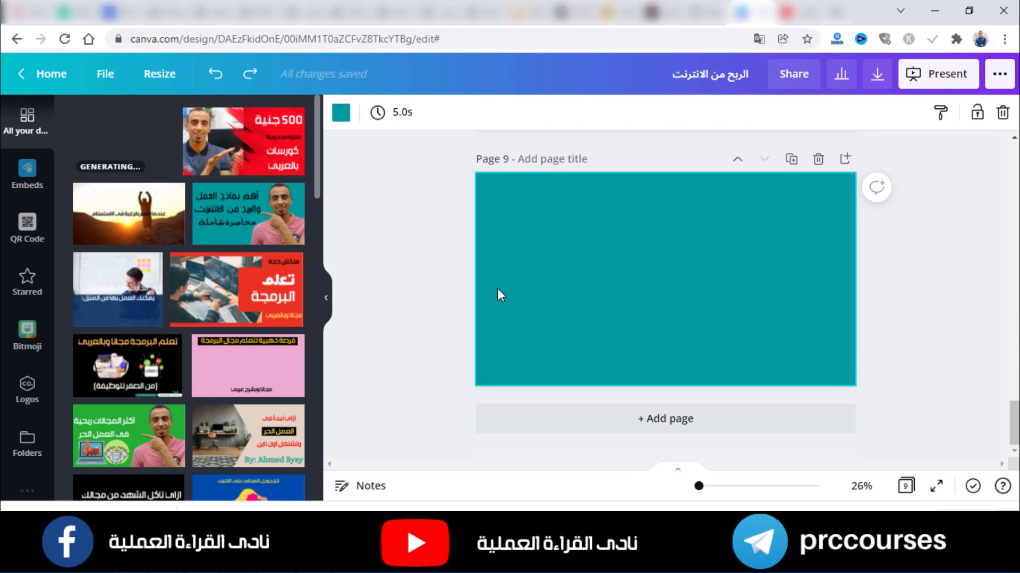
key("r")
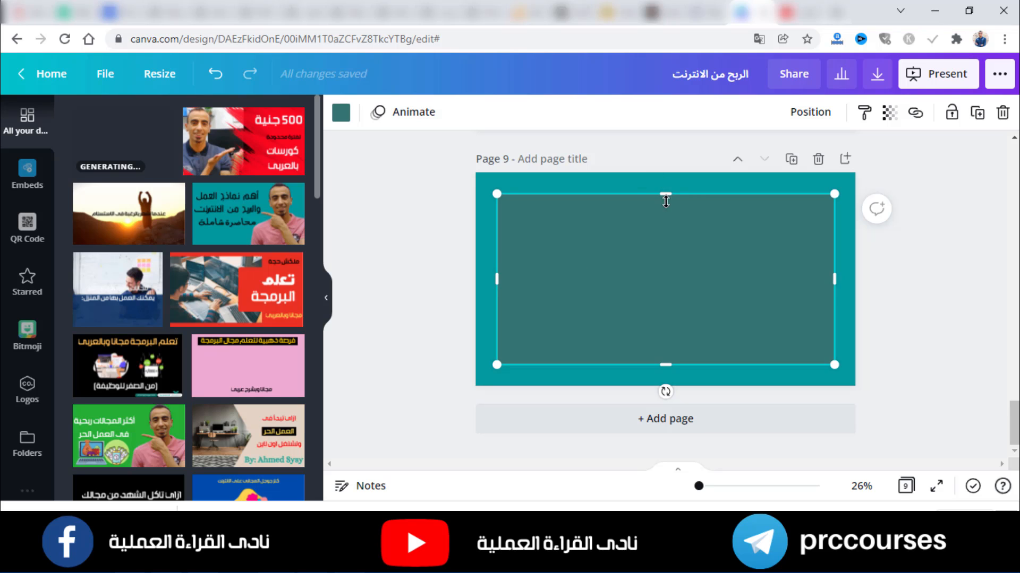
left_click_drag(665, 197, 646, 355)
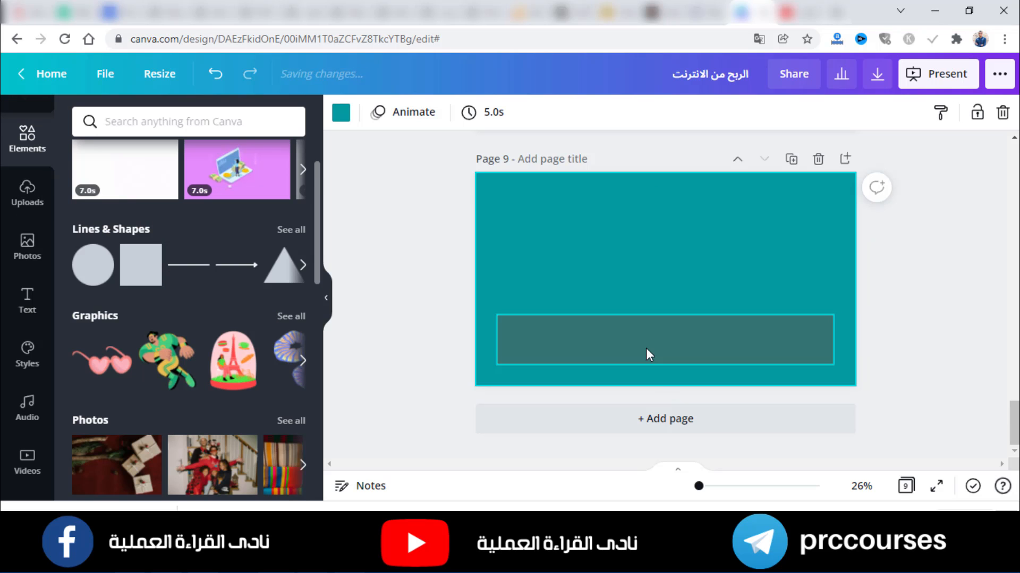
left_click(340, 114)
left_click(128, 190)
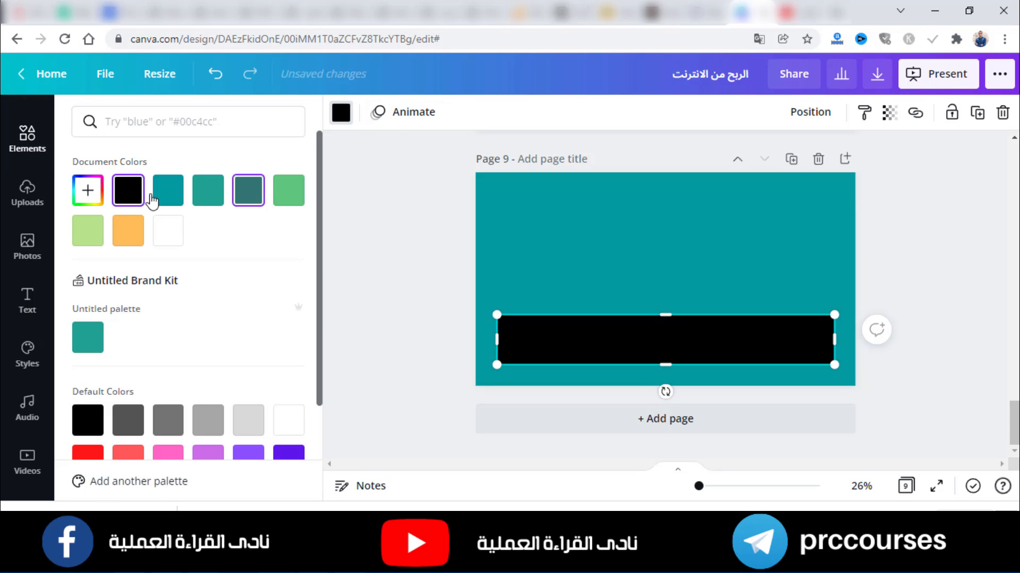
Stretch the black rectangle across the full width of page 9 and align it with the page's lower edge.
left_click_drag(660, 348, 637, 372)
left_click_drag(813, 365, 861, 366)
left_click_drag(667, 343, 666, 354)
left_click(423, 333)
left_click(596, 326)
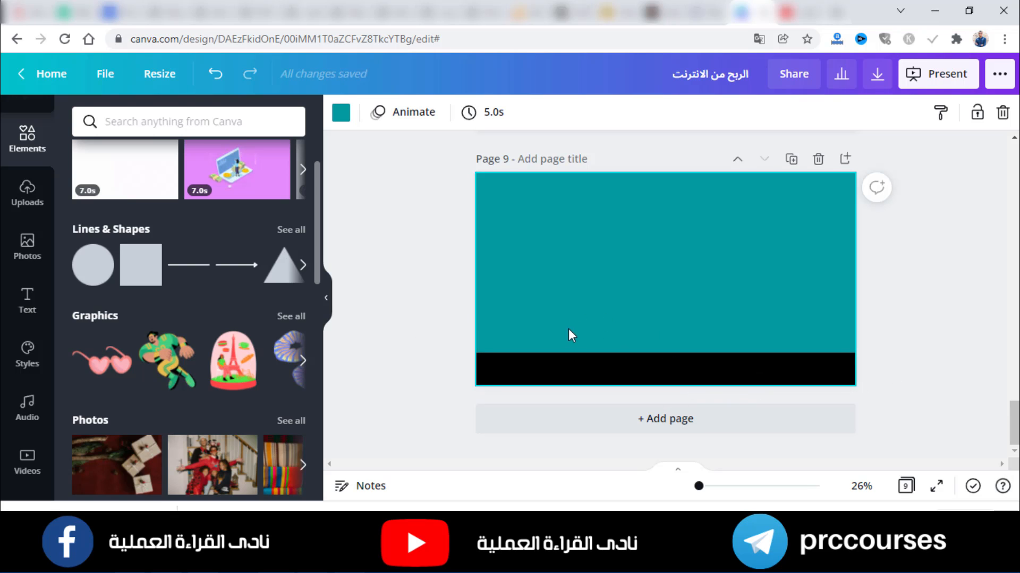
Search the elements for facebook and place the round blue Facebook logo, reduced in size, at the black strip's left end.
left_click(434, 261)
left_click(167, 123)
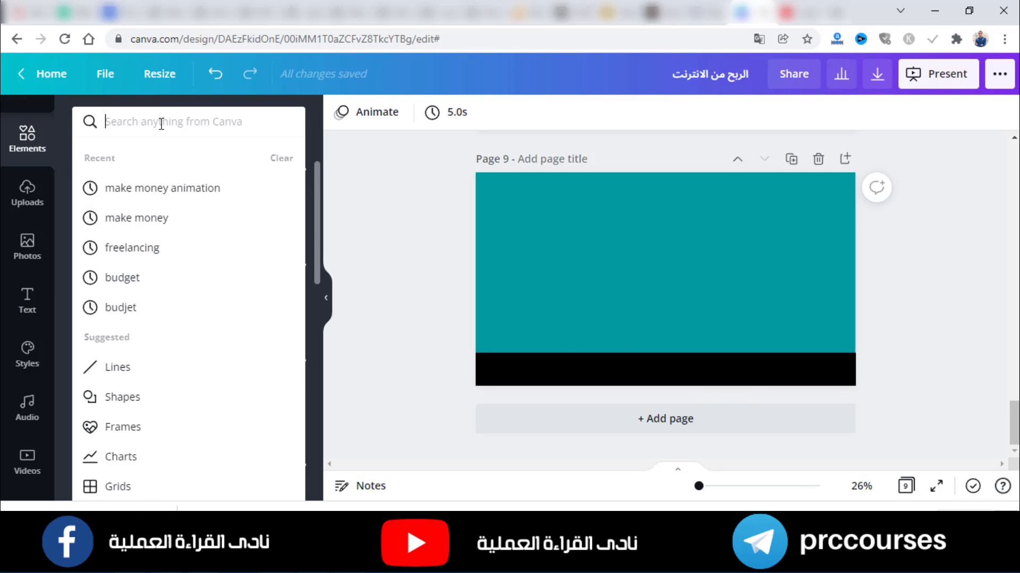
type("face")
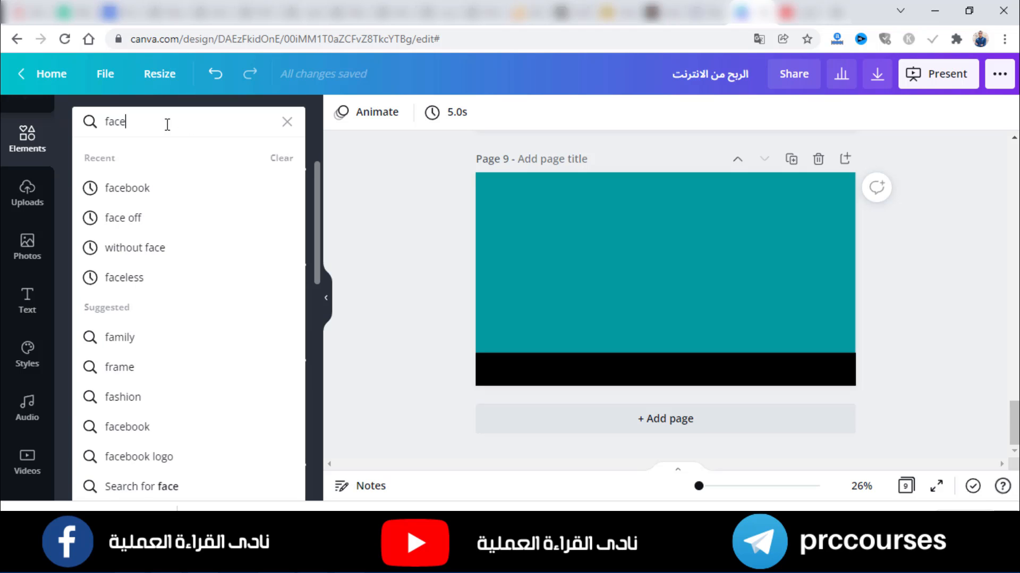
left_click(139, 189)
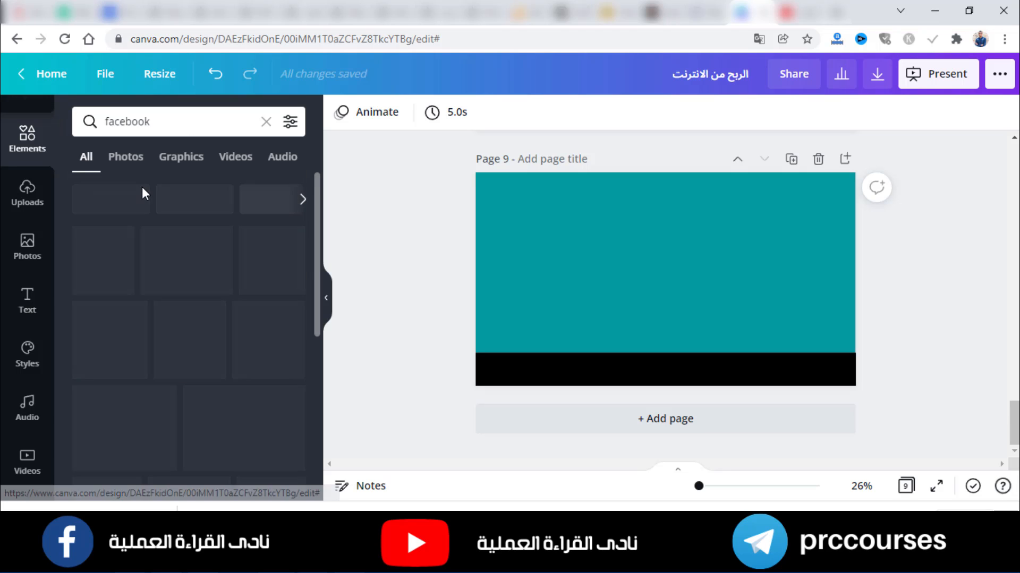
left_click(190, 262)
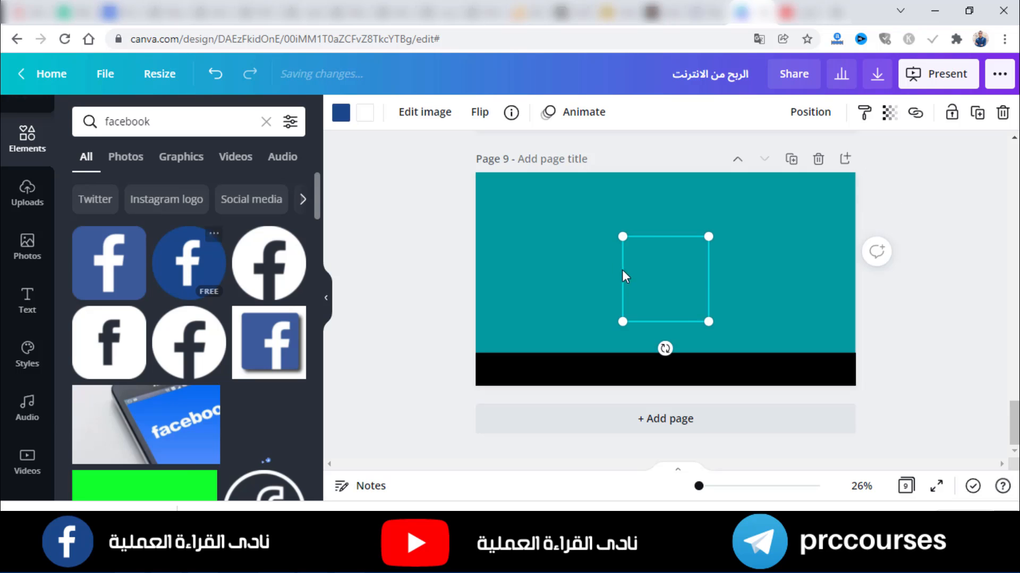
left_click_drag(660, 266, 496, 372)
Add a text box to page 9 reading "نادى القراءة العملية".
left_click(603, 260)
key("t")
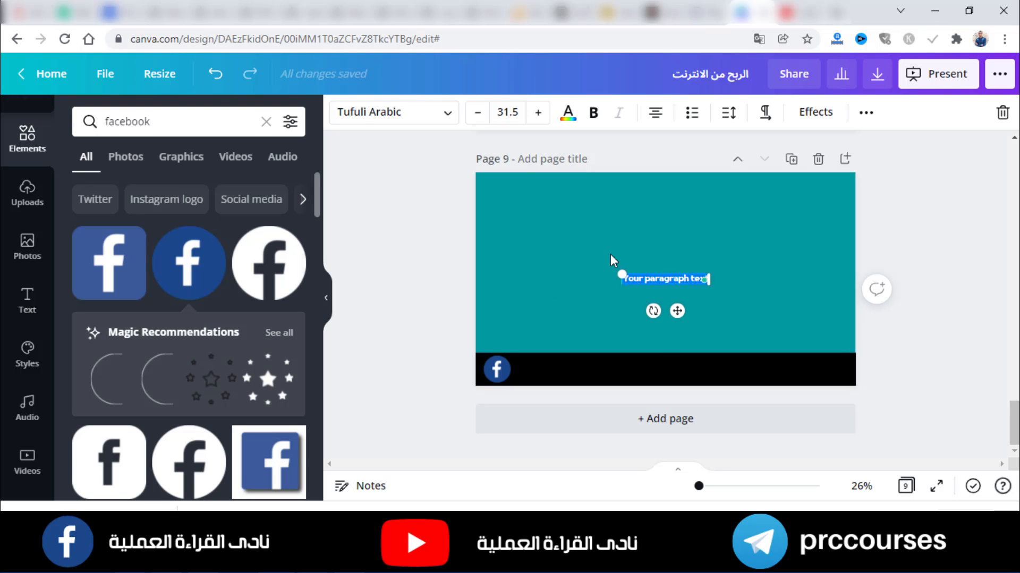
type("نادى القرا")
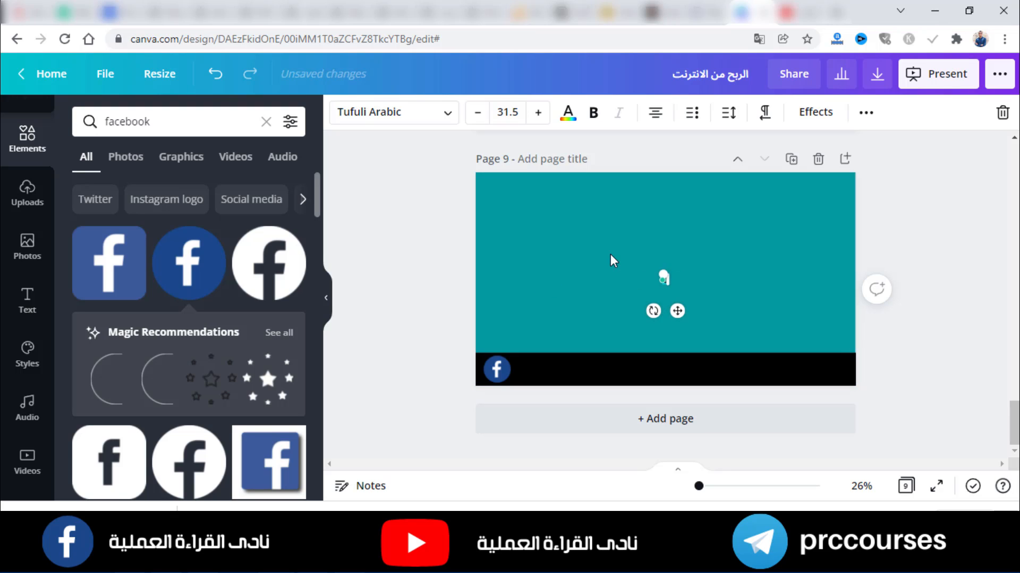
type("ءة العملية")
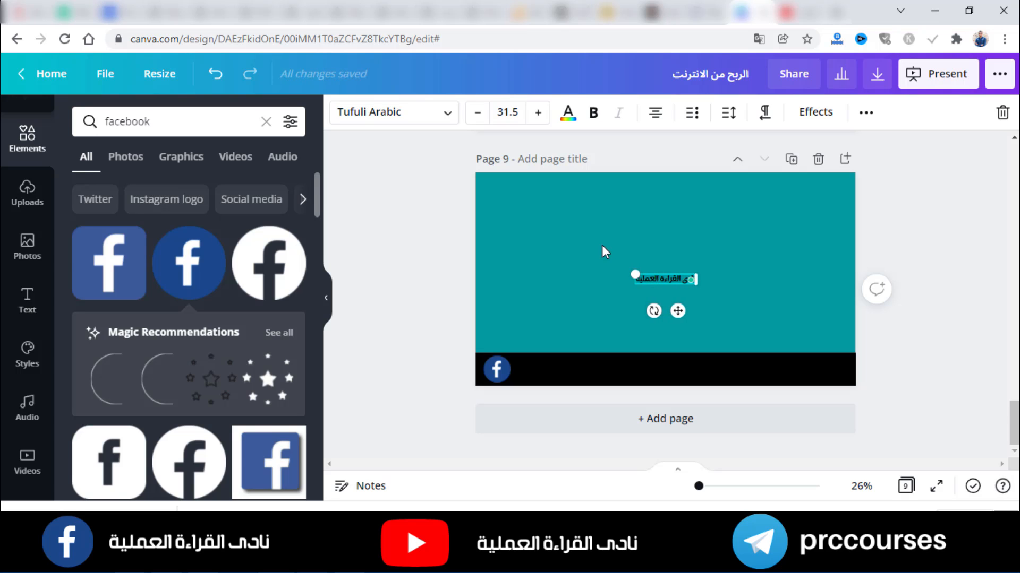
left_click(604, 250)
Colour the channel name text orange and place it in the black strip beside the Facebook logo.
left_click(658, 279)
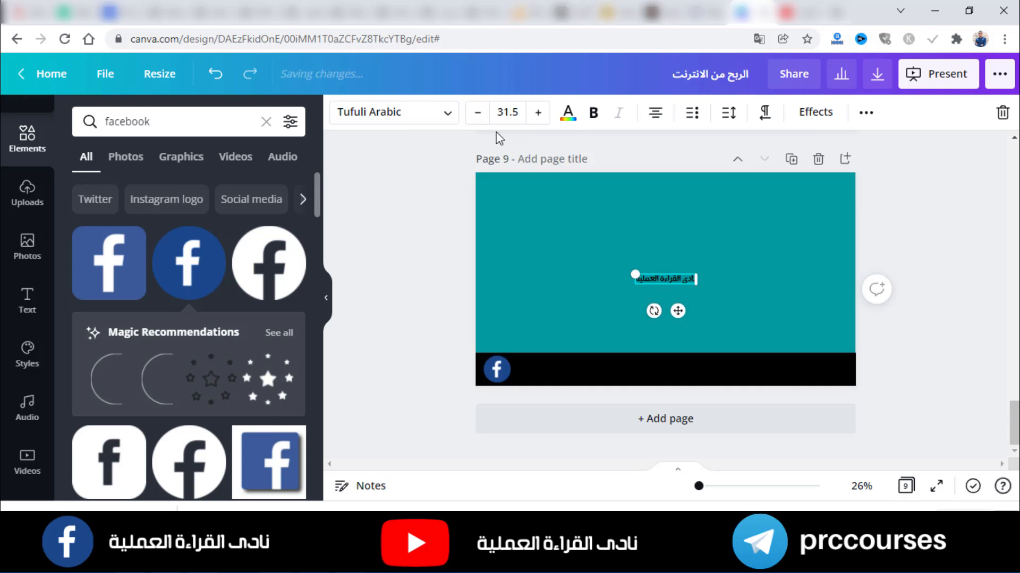
left_click(567, 112)
left_click(158, 245)
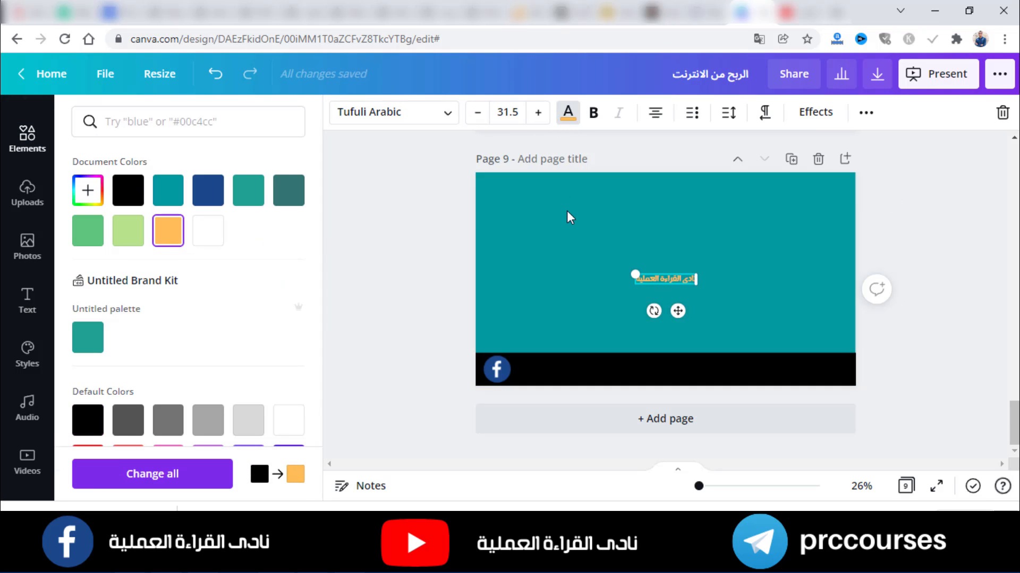
left_click_drag(660, 283, 537, 372)
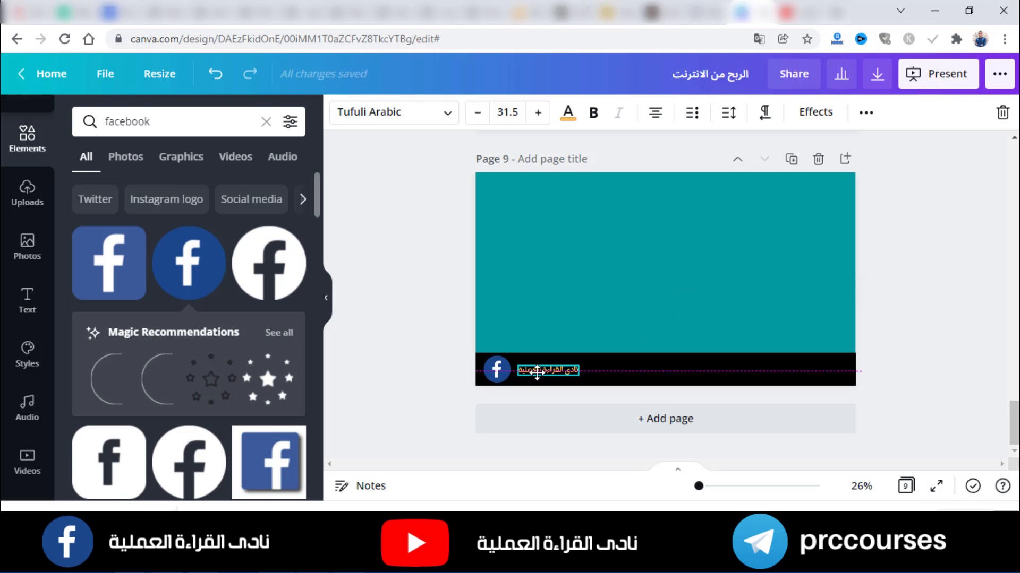
left_click(571, 293)
Search the elements for youtube and place the red YouTube logo, reduced in size, in the middle of the black strip.
double_click(166, 117)
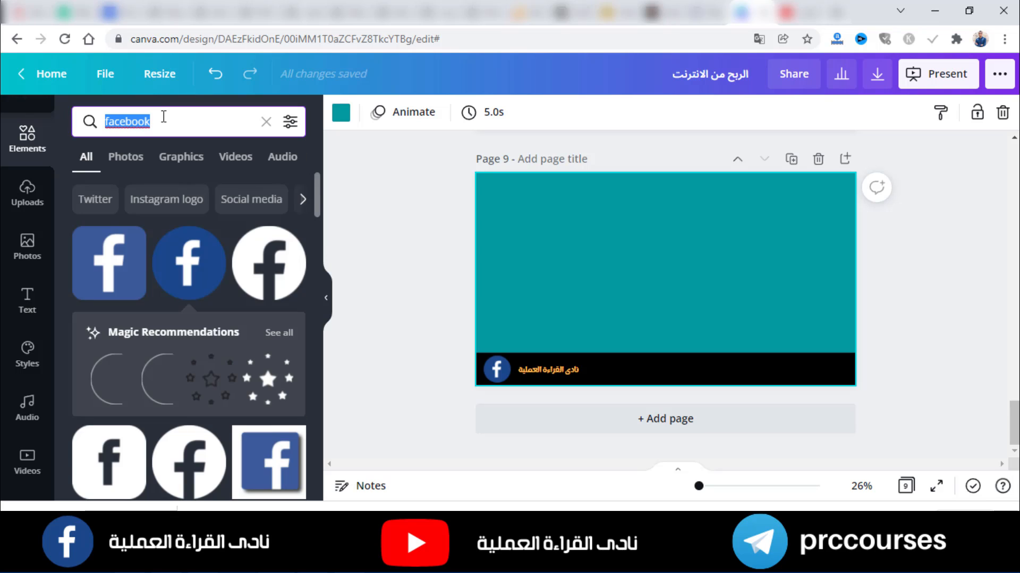
type("you")
left_click(137, 194)
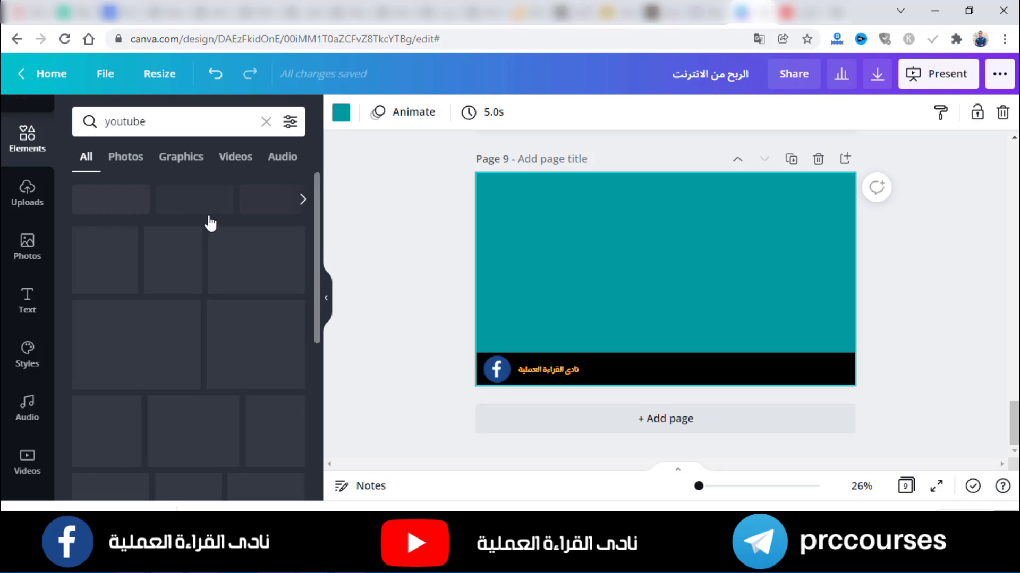
left_click(93, 264)
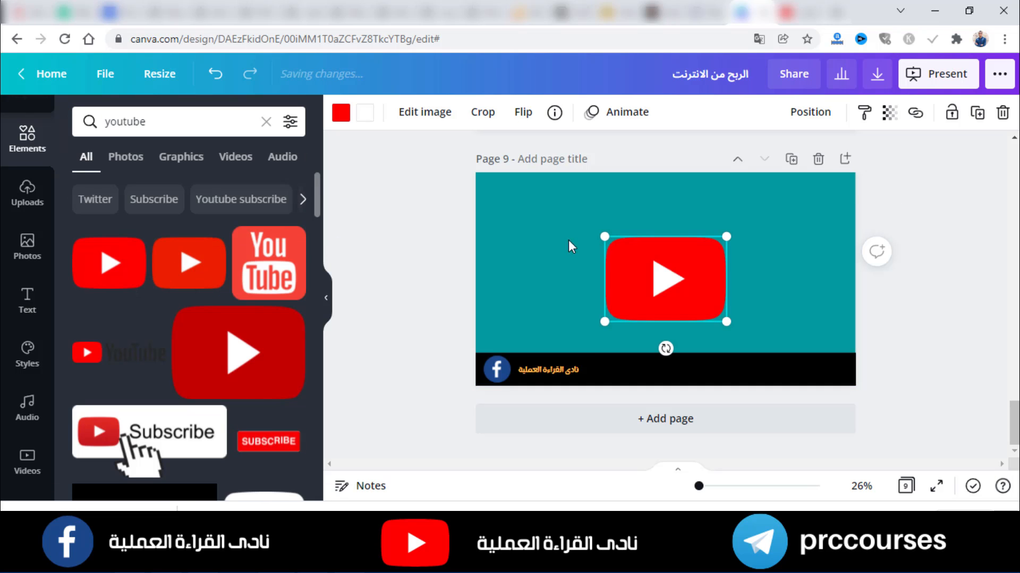
left_click_drag(606, 235, 624, 370)
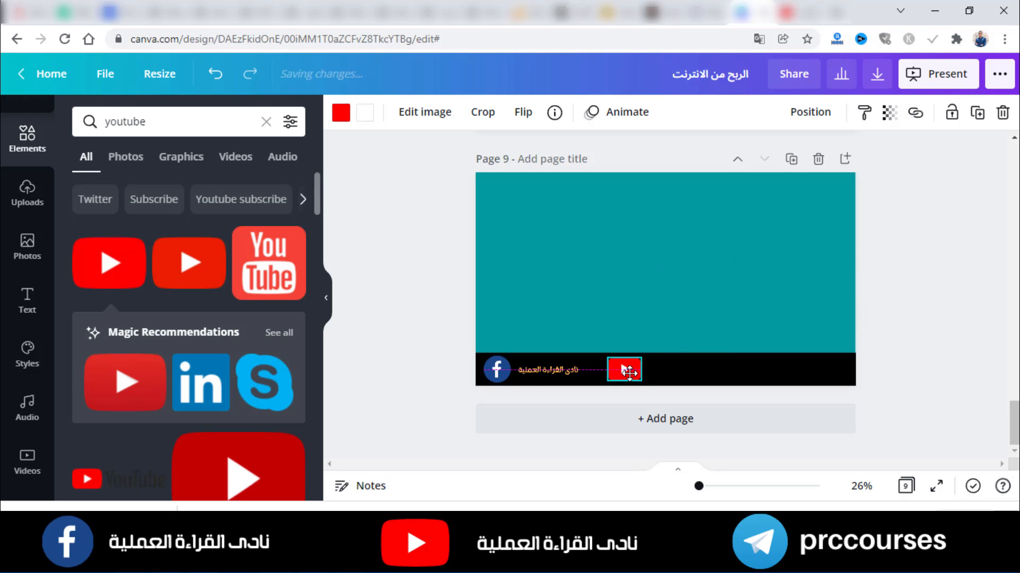
left_click(656, 287)
Duplicate the orange channel name text and place the copy beside the YouTube logo.
left_click(562, 371)
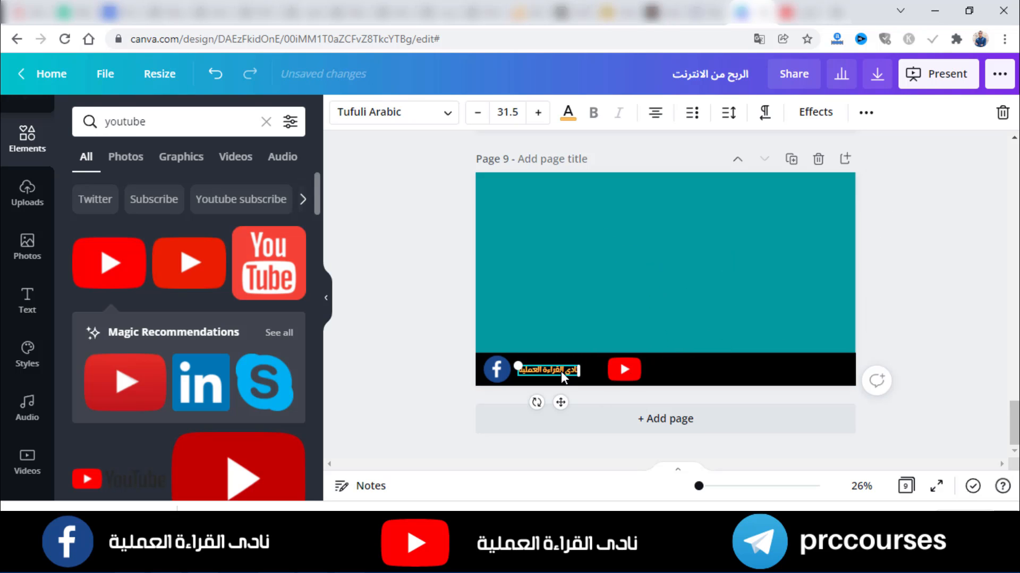
left_click_drag(560, 369, 699, 370)
left_click(658, 346)
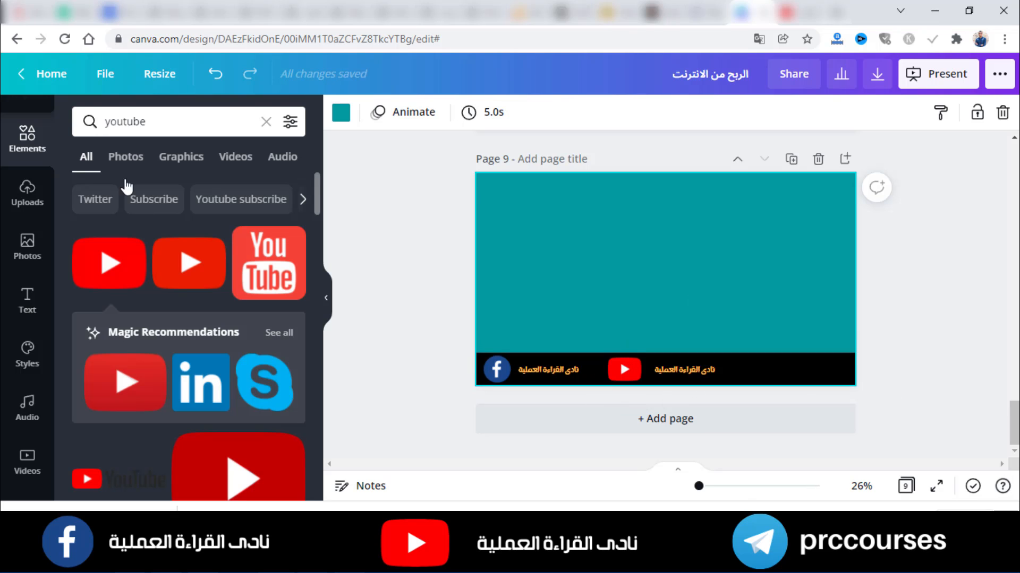
Search the graphics for telegram and place the round blue Telegram logo in the black strip after the second channel name.
double_click(119, 130)
type("te")
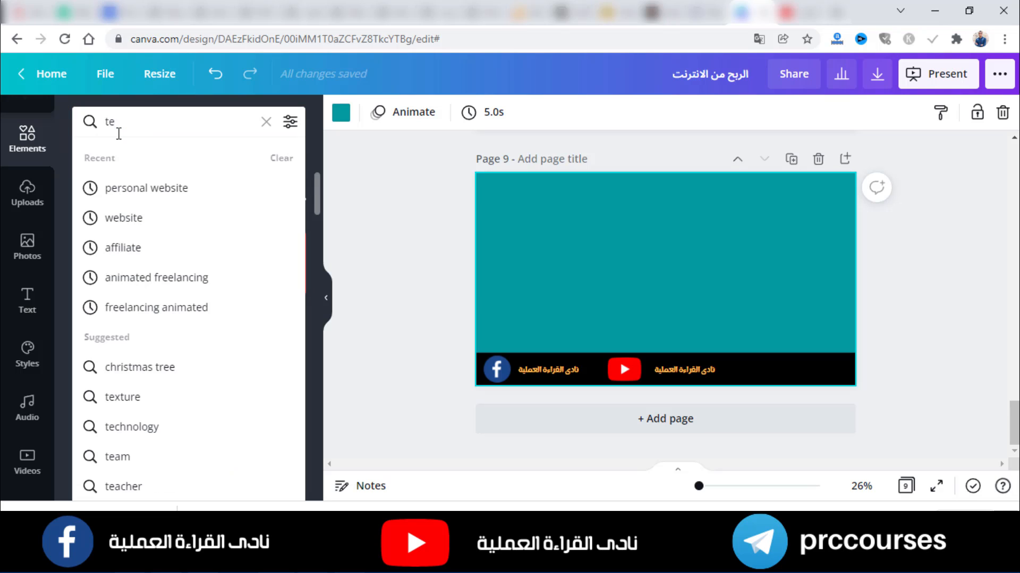
type("legram")
key("Return")
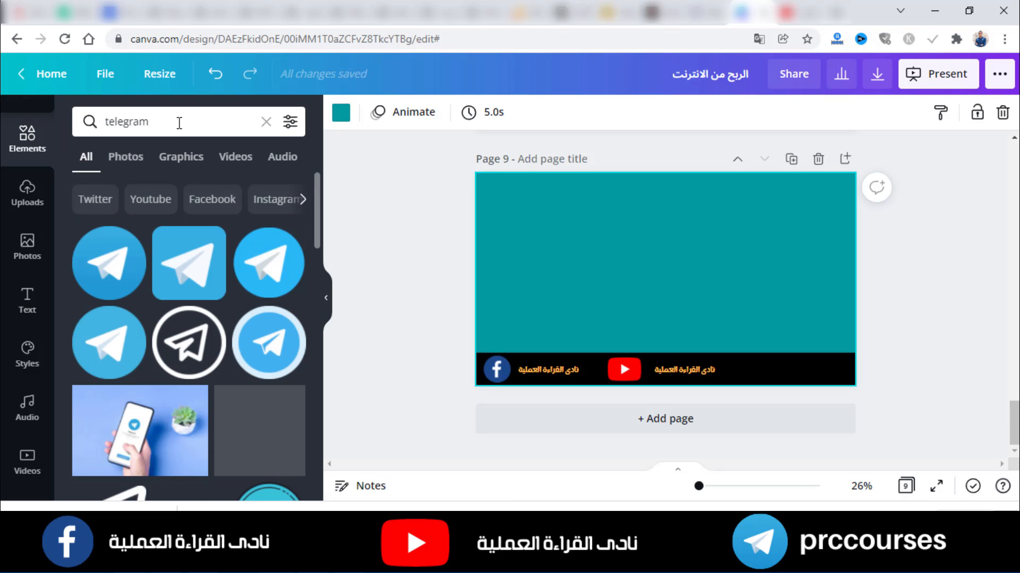
double_click(177, 124)
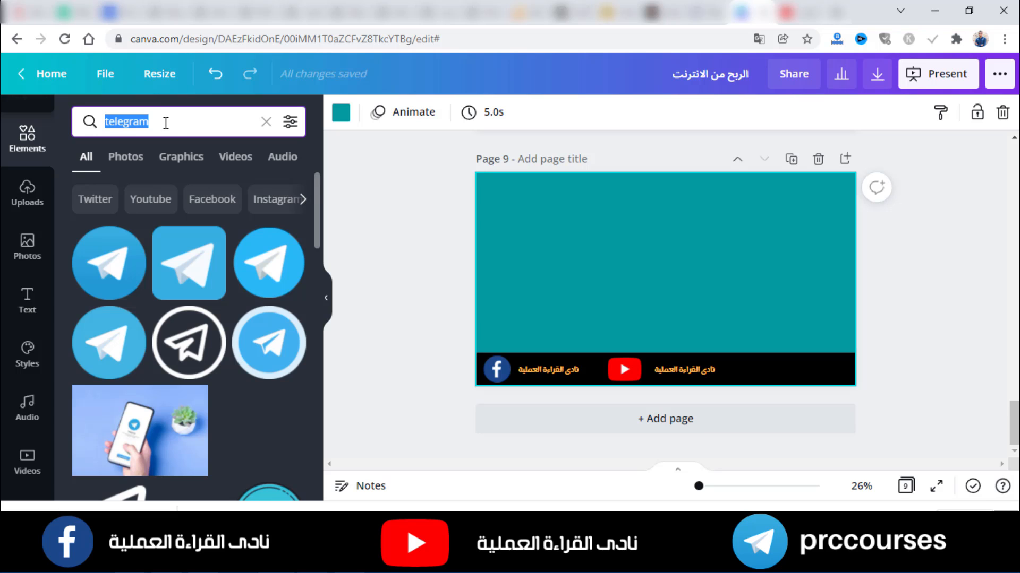
left_click(181, 156)
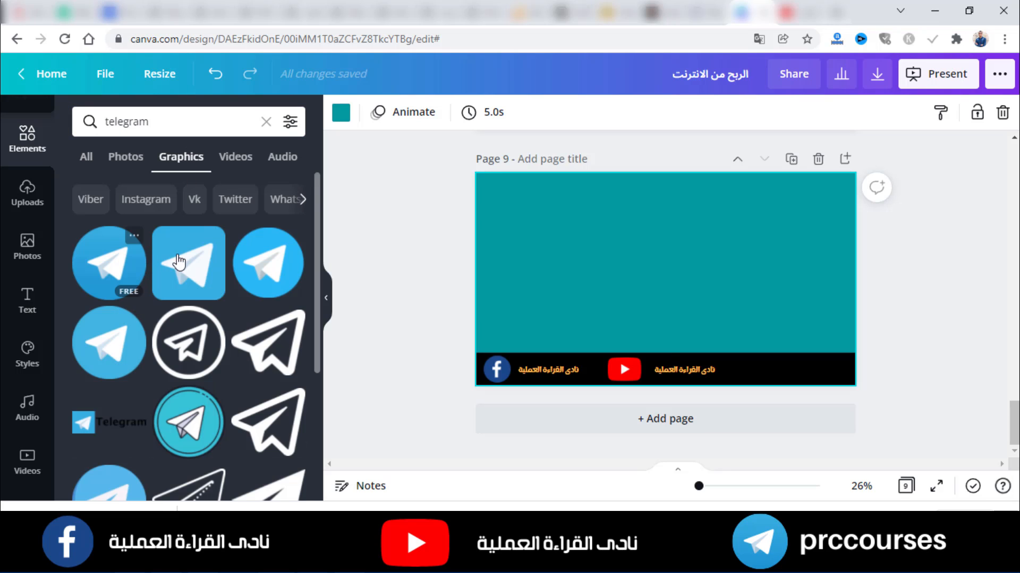
left_click_drag(129, 269, 745, 364)
left_click(723, 313)
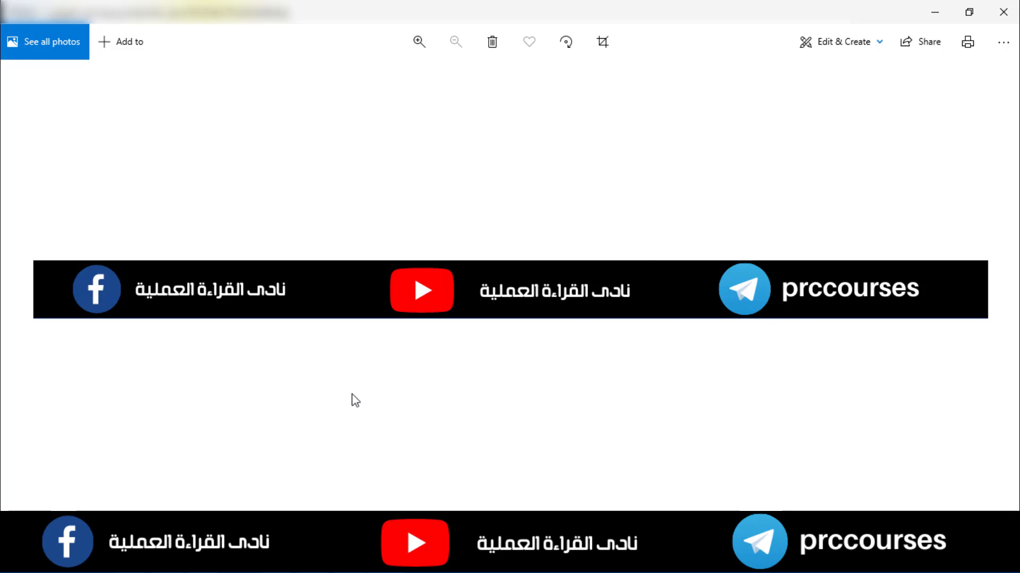
Add the banner image from the Pictures folder to Camtasia's Track 2 at about 03:55, scaled to canvas width along the lower edge.
left_click(1003, 11)
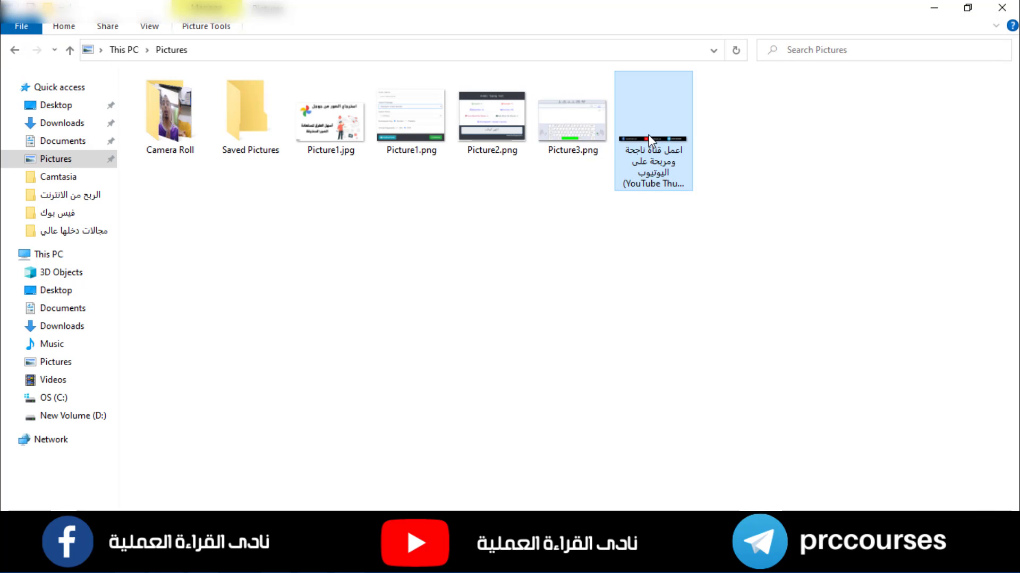
left_click_drag(651, 139, 191, 493)
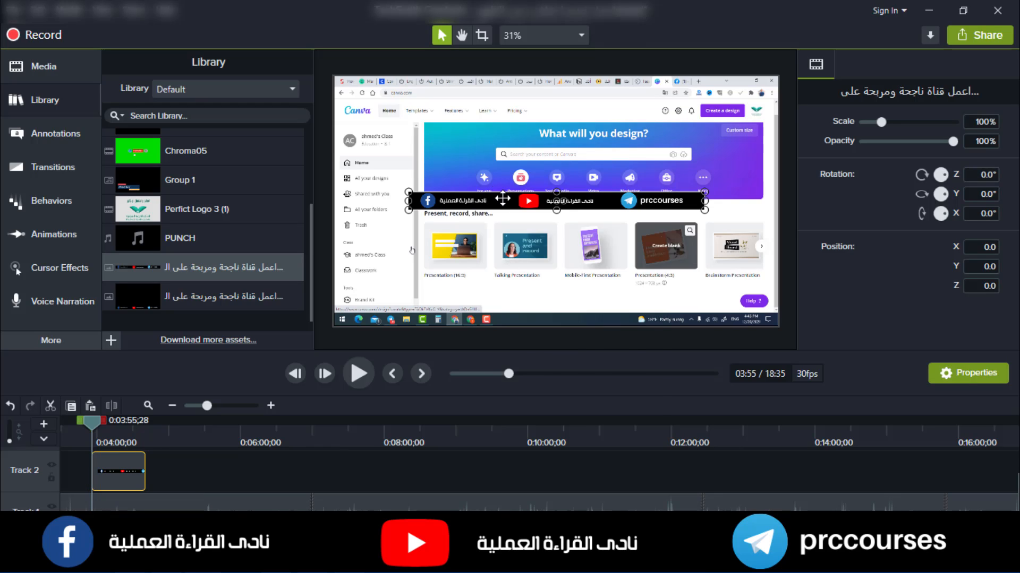
right_click(502, 198)
left_click(534, 358)
left_click_drag(470, 195, 471, 308)
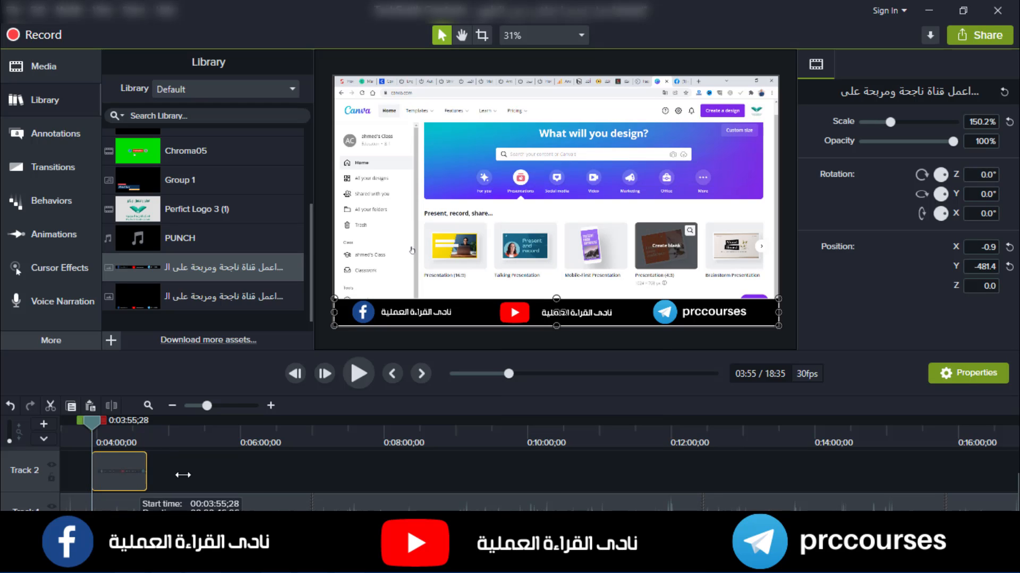
Extend the banner clip on Track 2 to span the whole screen recording and scrub through the timeline to check it.
left_click_drag(183, 475, 451, 475)
left_click_drag(206, 406, 198, 406)
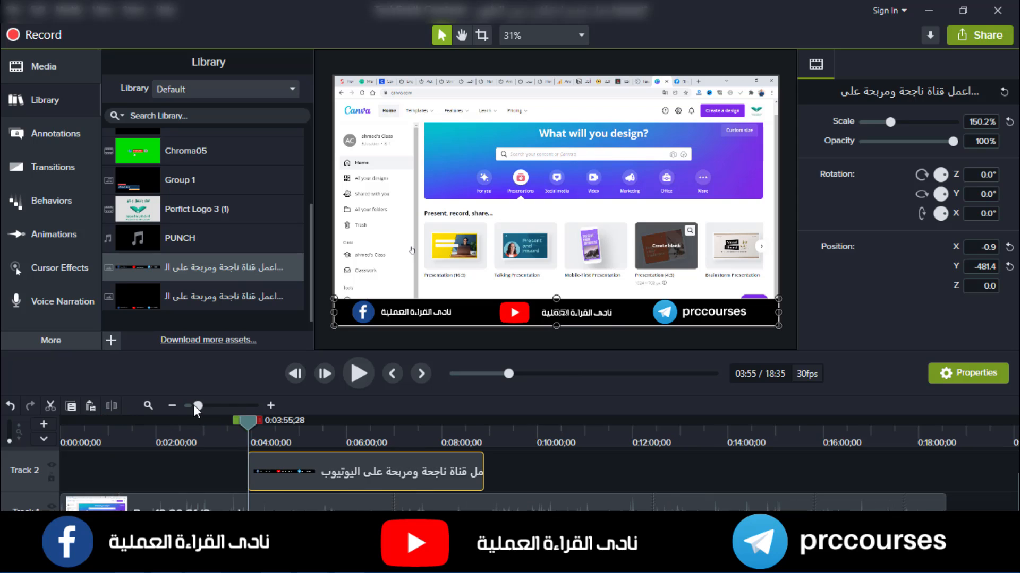
left_click_drag(482, 472, 943, 490)
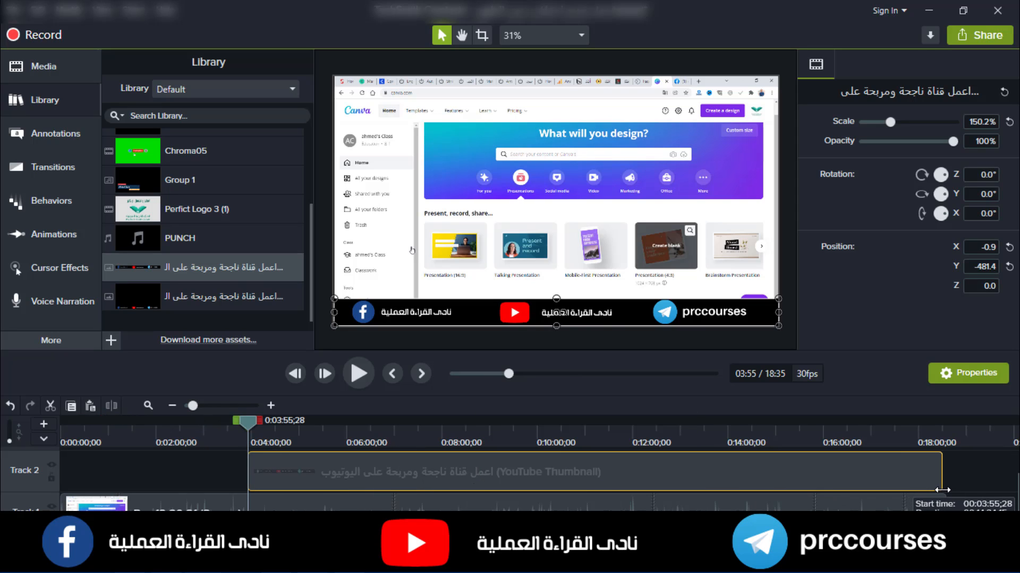
left_click_drag(249, 478, 62, 478)
left_click_drag(243, 427, 773, 456)
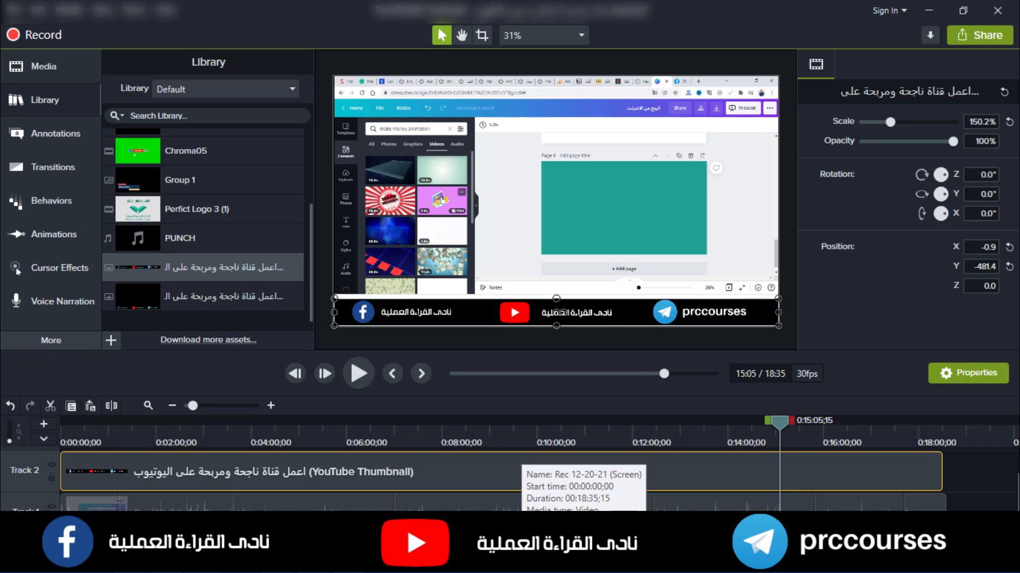
left_click(677, 448)
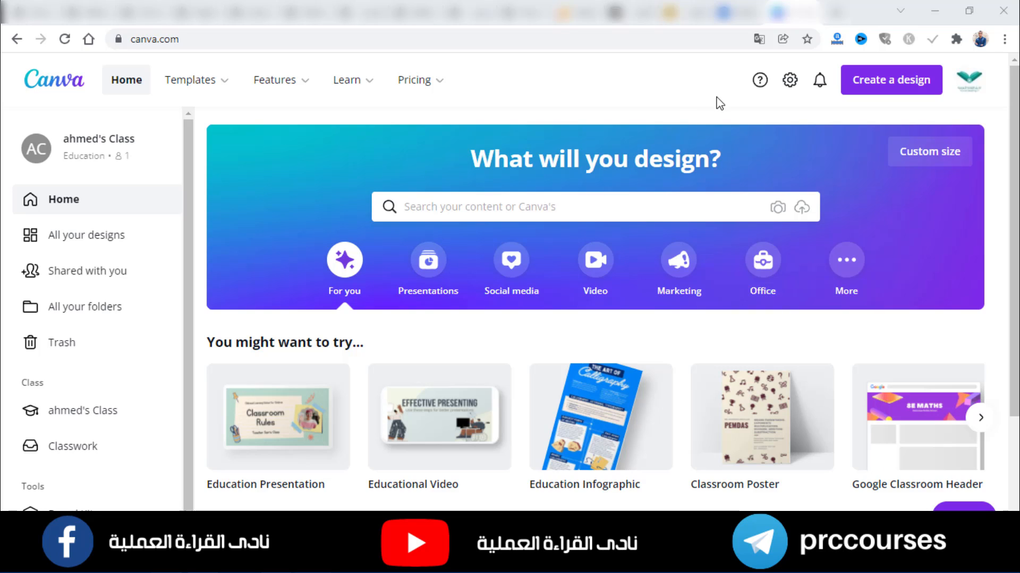
On the Canva home page in the browser, search for YouTube Thumbnail and browse the available templates.
left_click(515, 213)
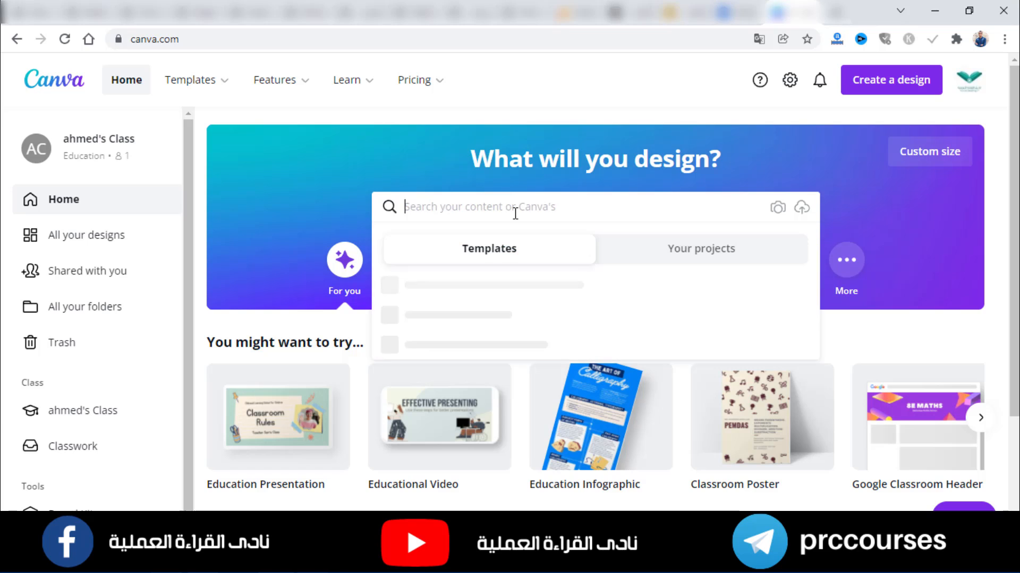
type("y")
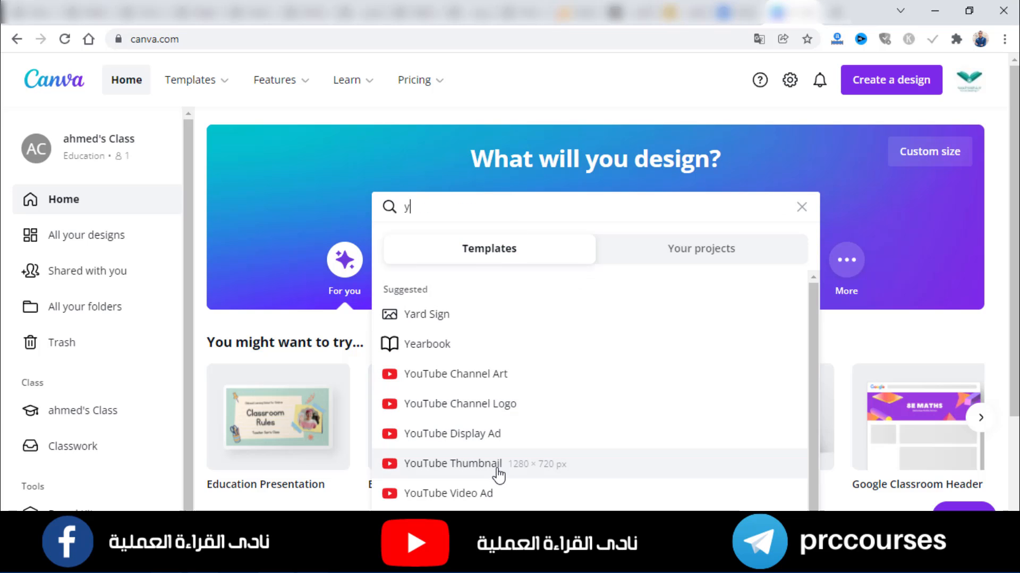
left_click(498, 469)
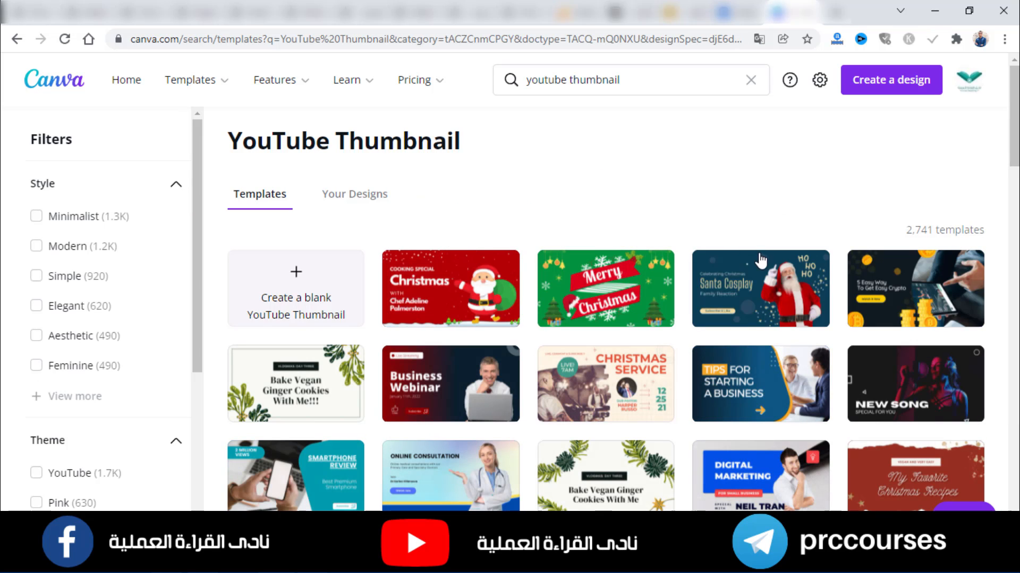
scroll(761, 262, "down", 1)
scroll(630, 285, "down", 6)
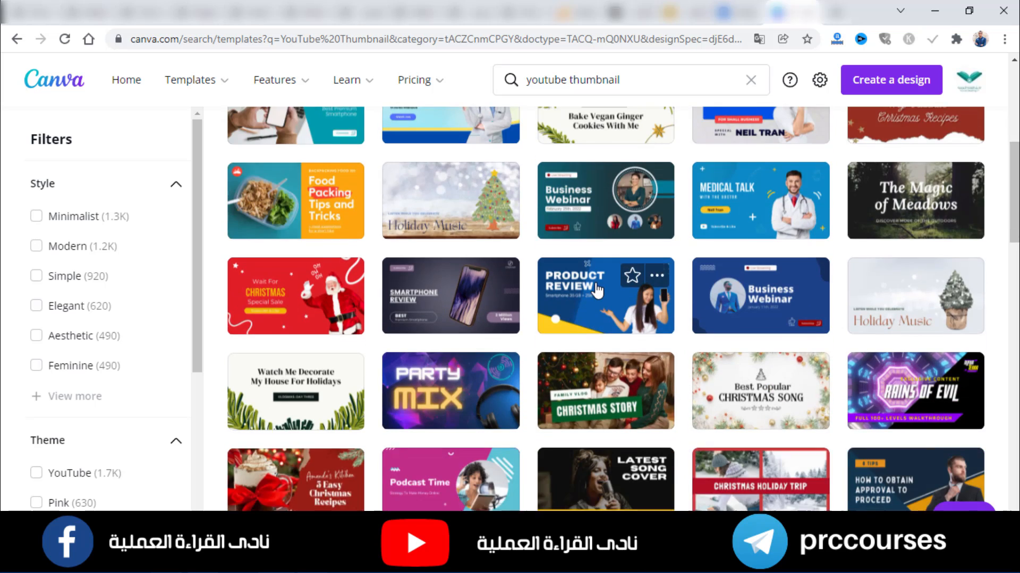
scroll(598, 289, "up", 7)
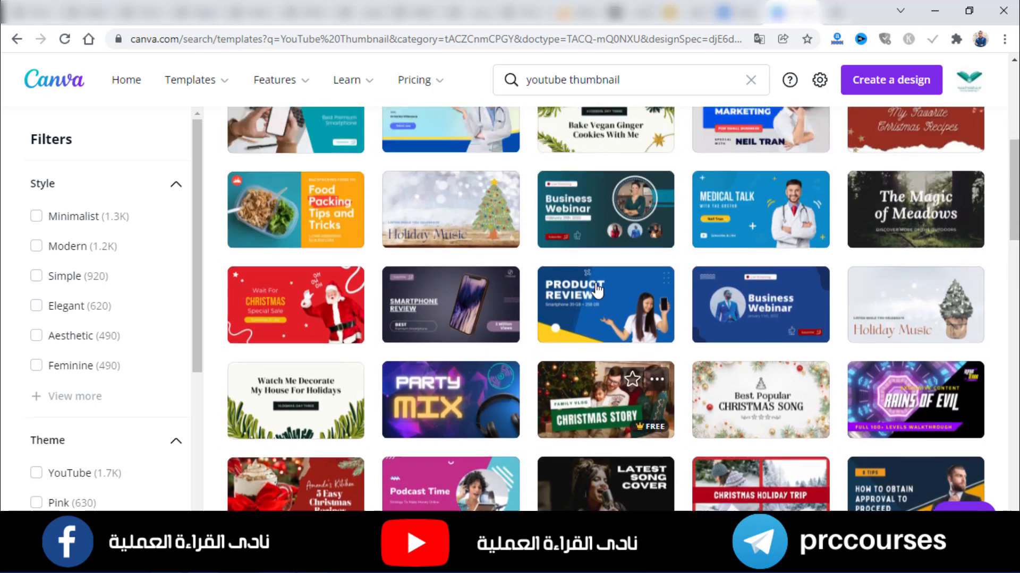
scroll(596, 290, "up", 3)
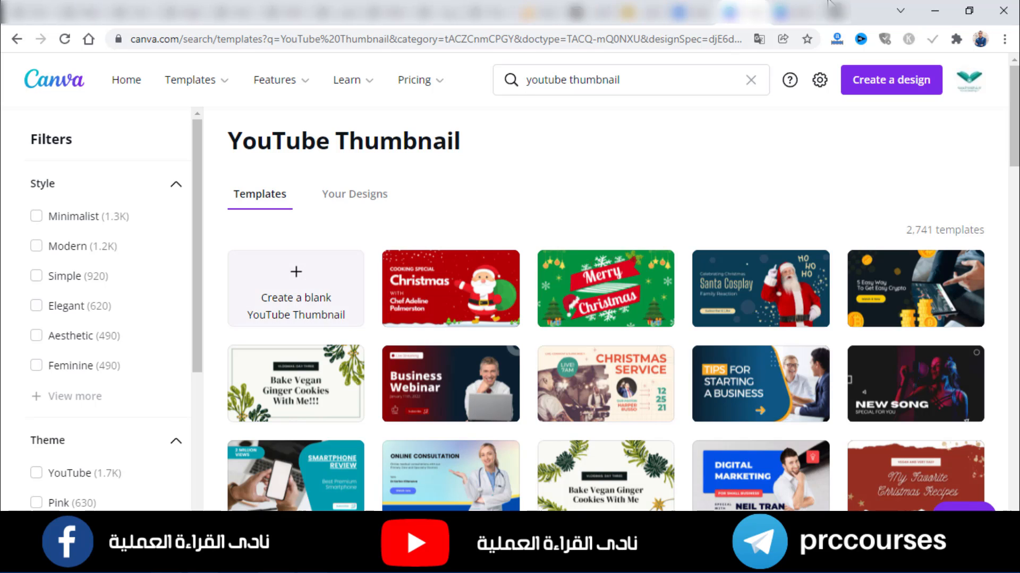
Browse the YouTube Thumbnail templates for ideas and return to the blank YouTube Thumbnail design.
left_click(783, 11)
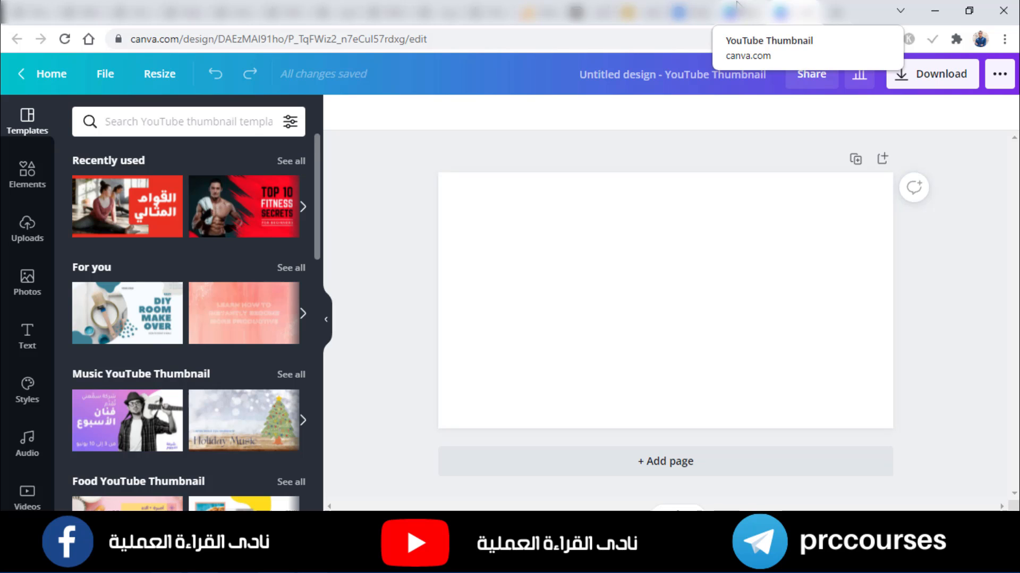
left_click(736, 5)
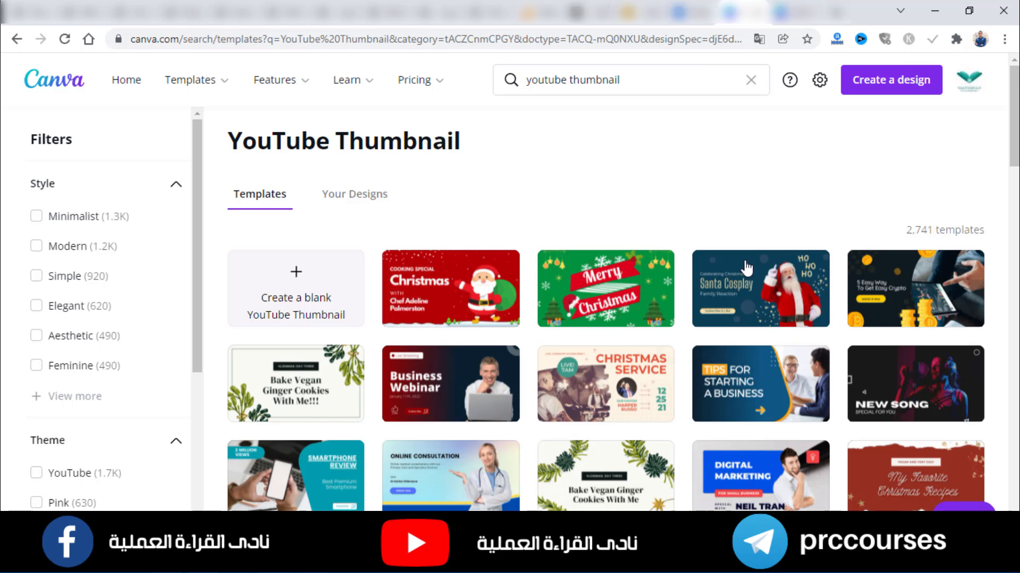
scroll(751, 318, "down", 5)
scroll(751, 317, "down", 6)
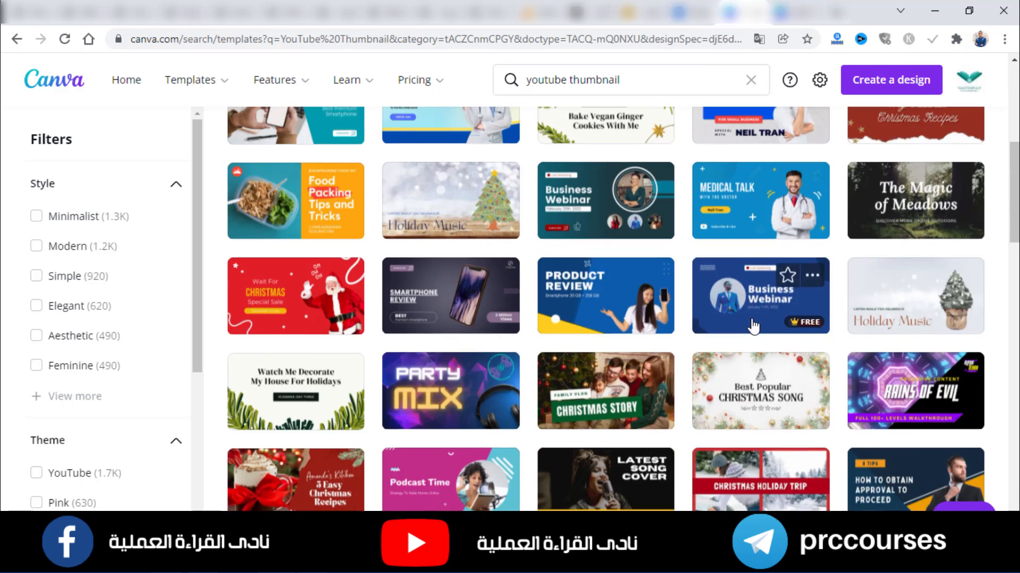
left_click(778, 12)
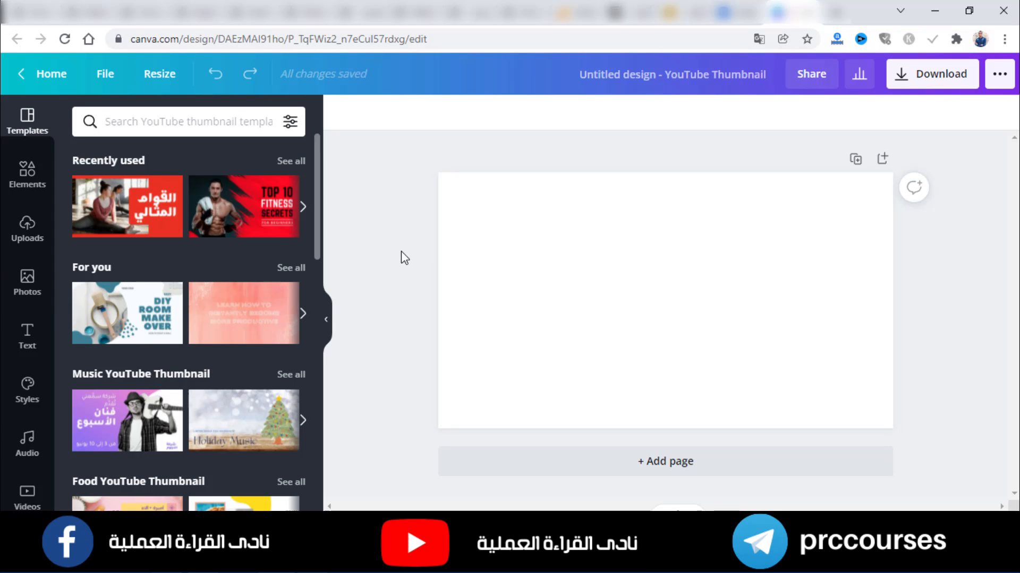
Place the uploaded photo of the man in the pink shirt pointing sideways on the blank page and remove its background.
left_click(552, 280)
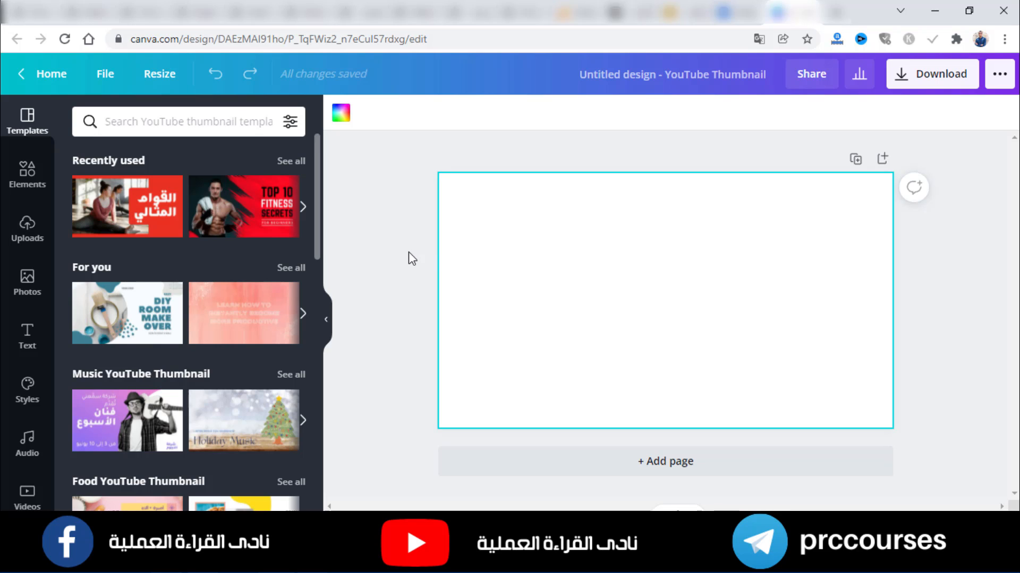
left_click(28, 228)
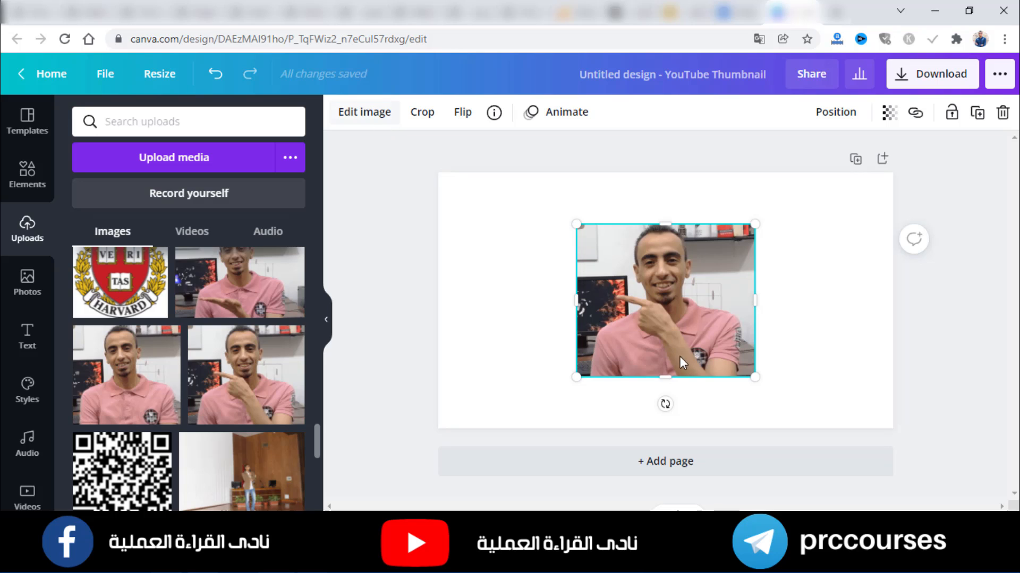
left_click(370, 126)
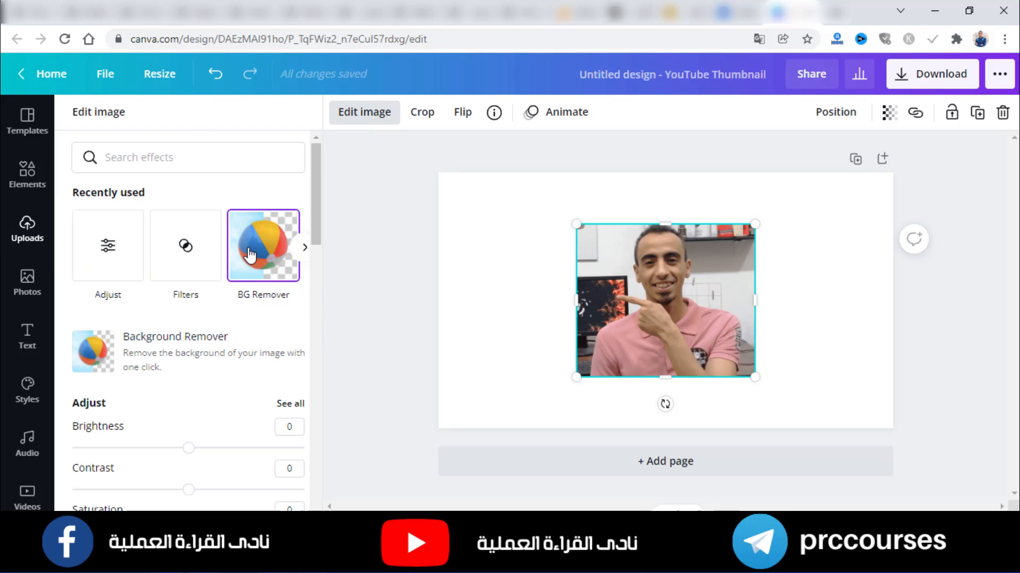
left_click(249, 255)
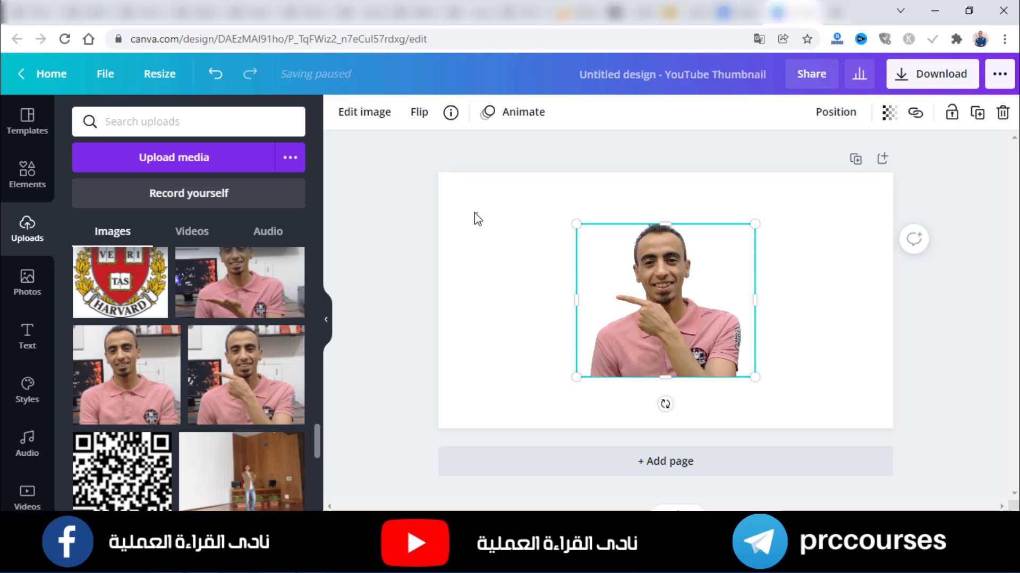
Set the thumbnail page's background to the dark blue default color after trying the teal brand color.
left_click(473, 213)
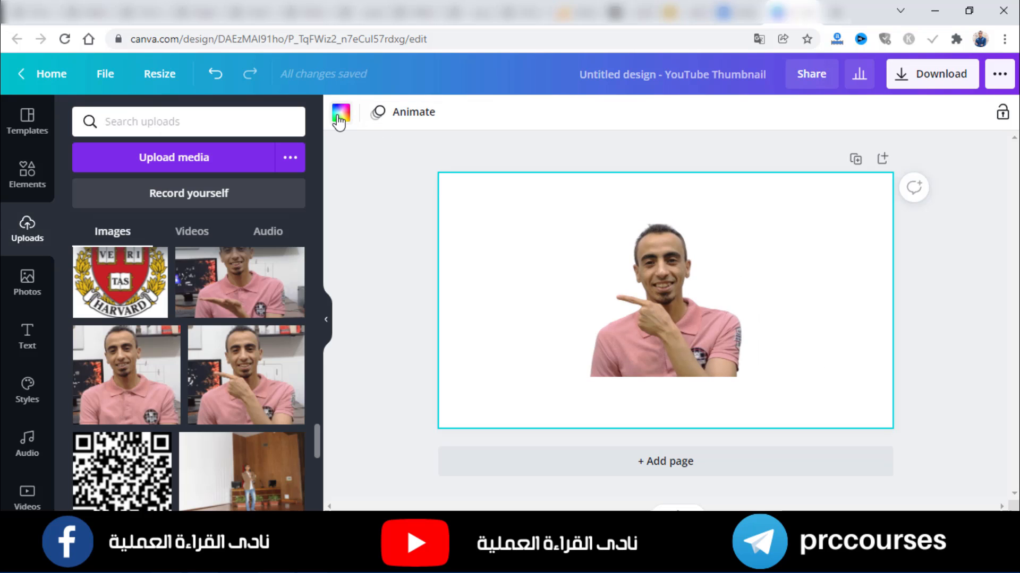
left_click(336, 115)
left_click(88, 297)
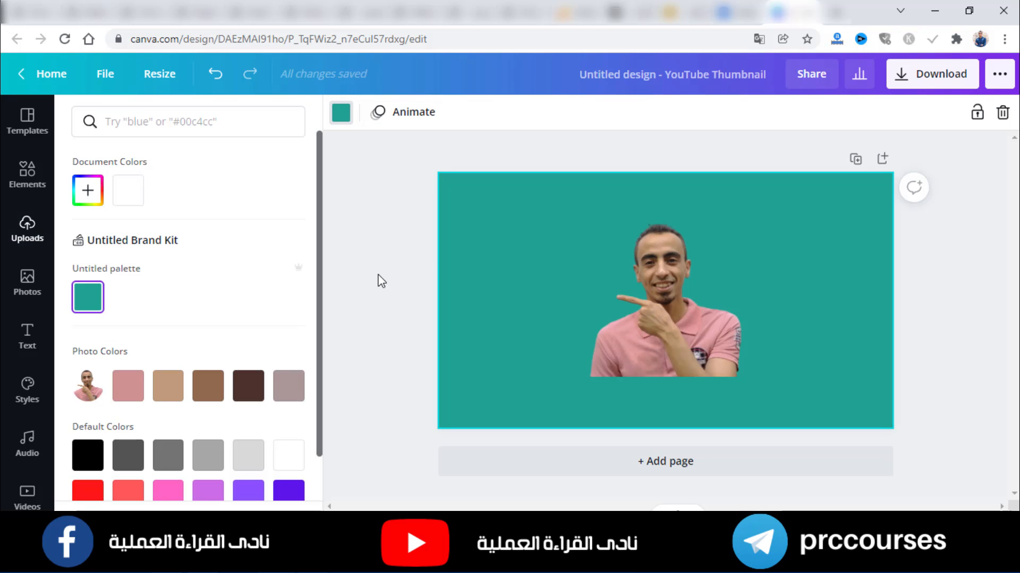
scroll(250, 371, "down", 2)
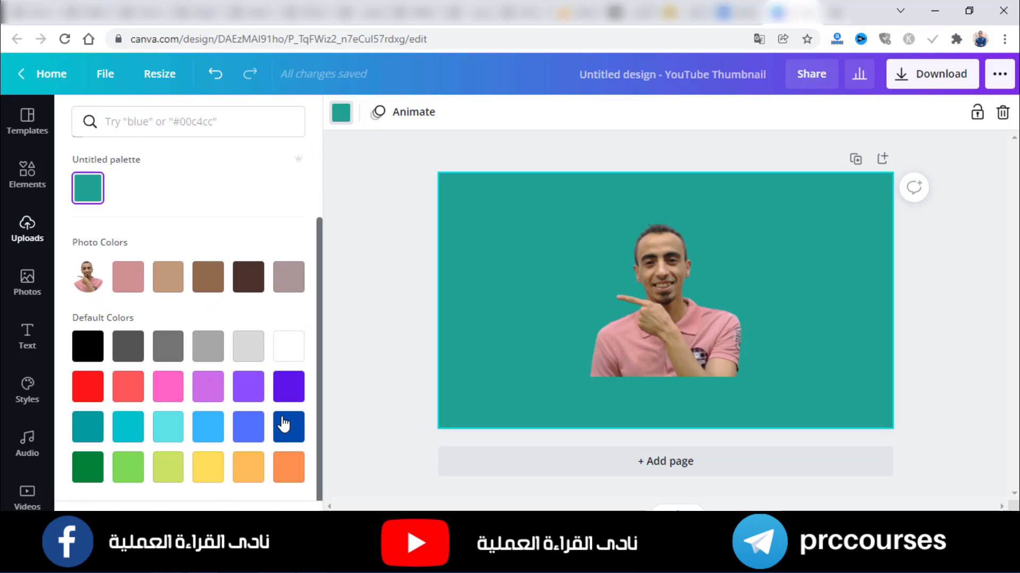
left_click(289, 427)
Move the cutout photo to the right side of the page and enlarge it to fill the page height.
left_click_drag(601, 319, 690, 293)
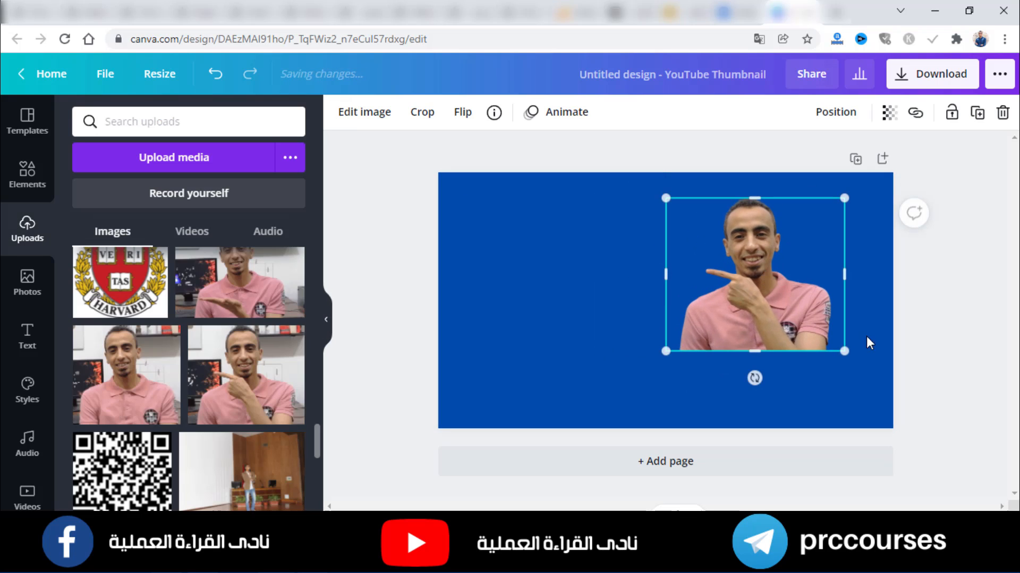
left_click_drag(849, 361, 940, 428)
Add the text lines "أهم فيديو تشوفه" and "لو عايز تكسب من الانترنت" beside the man, the second in Air Strip Arabic at size 50.
left_click(546, 238)
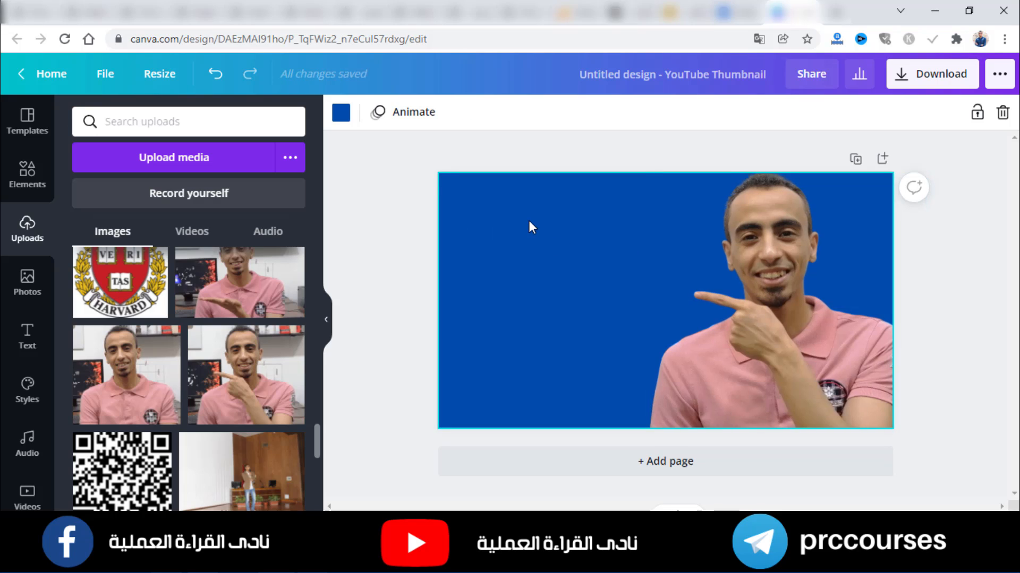
key("t")
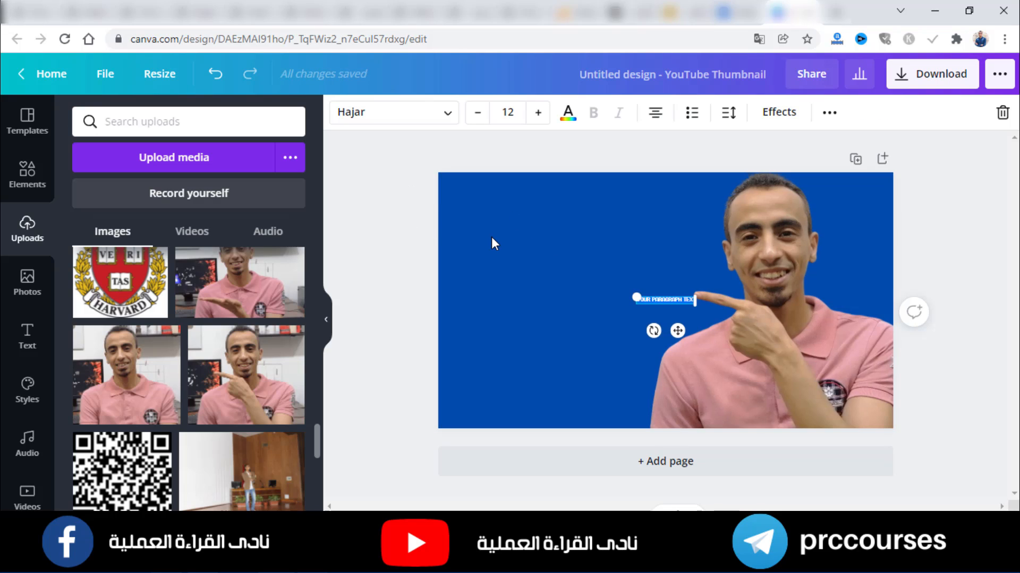
key("alt+shift")
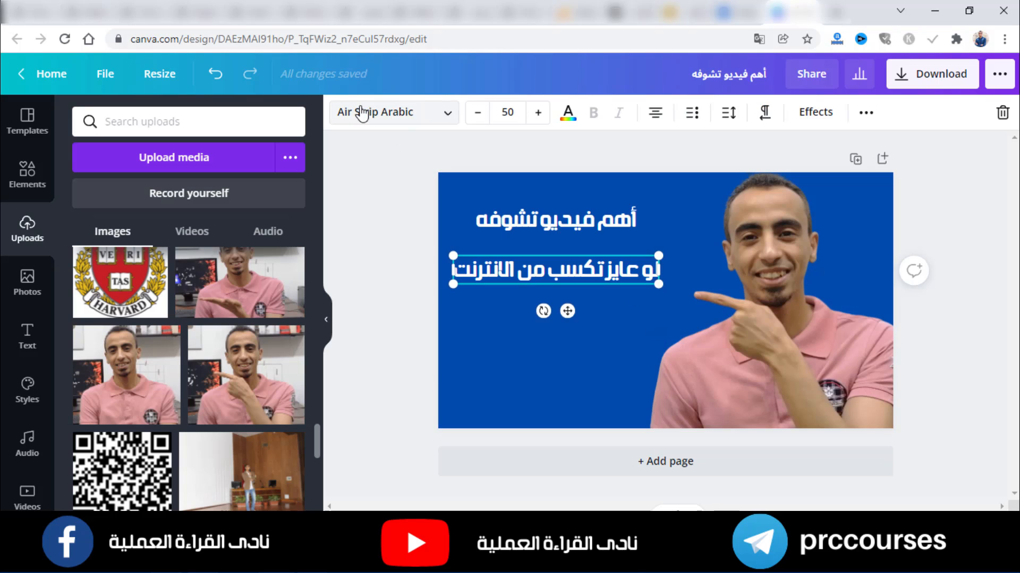
Try Tareef and Tufuli Arabic on the second text line, set its font to Hajar and widen its box to fit one line.
left_click(363, 112)
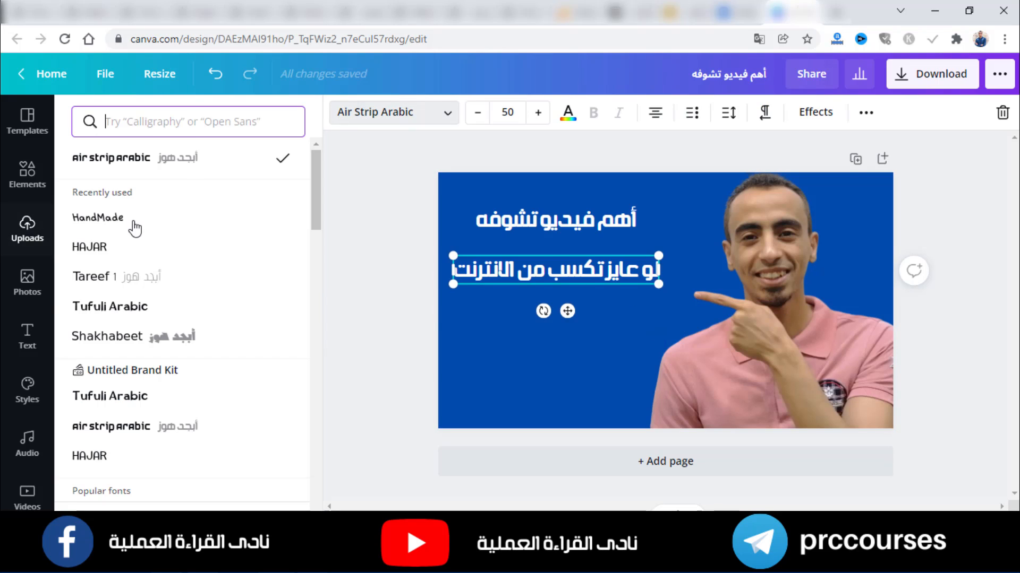
left_click(106, 277)
left_click(126, 318)
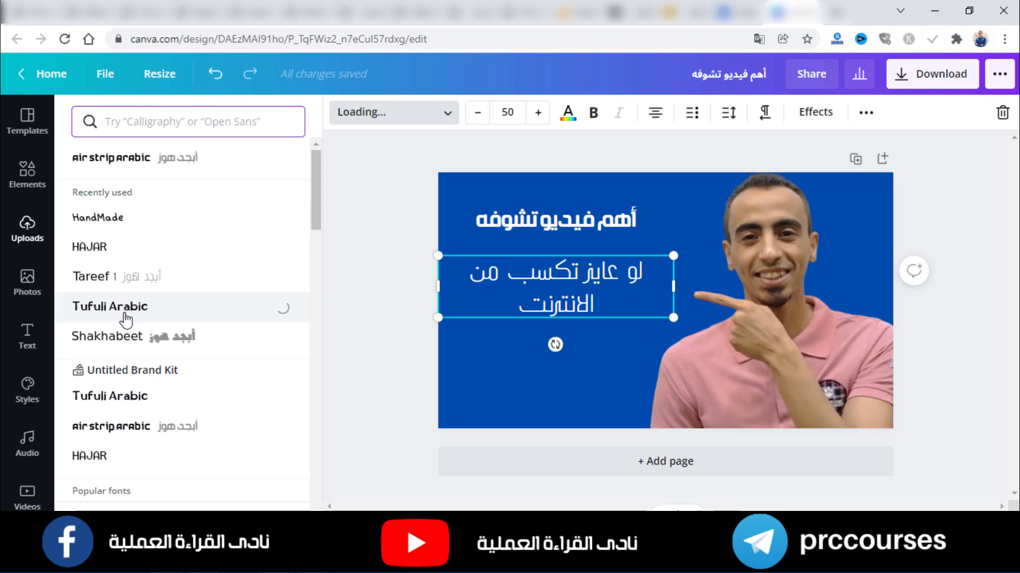
left_click(100, 247)
left_click_drag(664, 290, 700, 289)
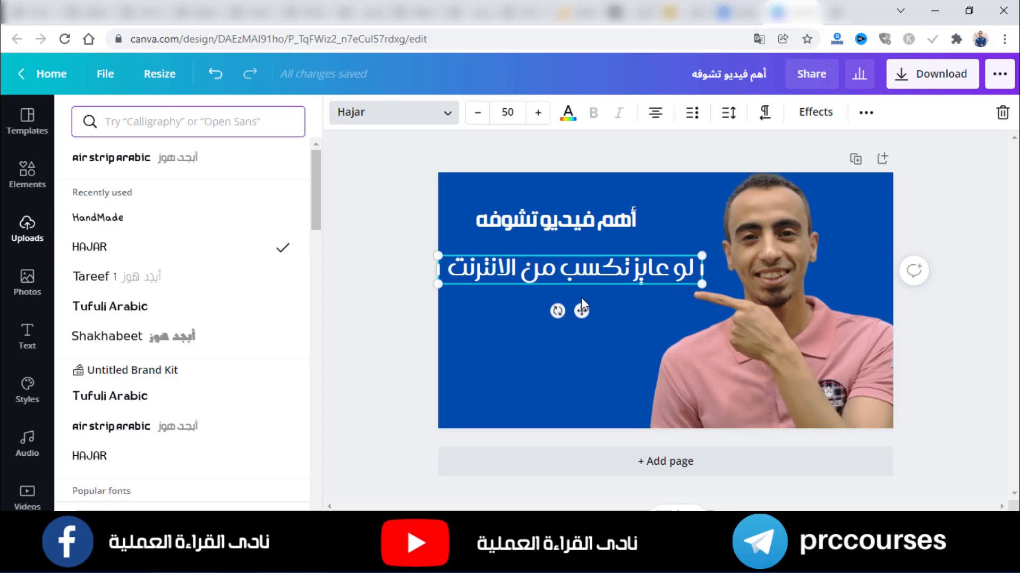